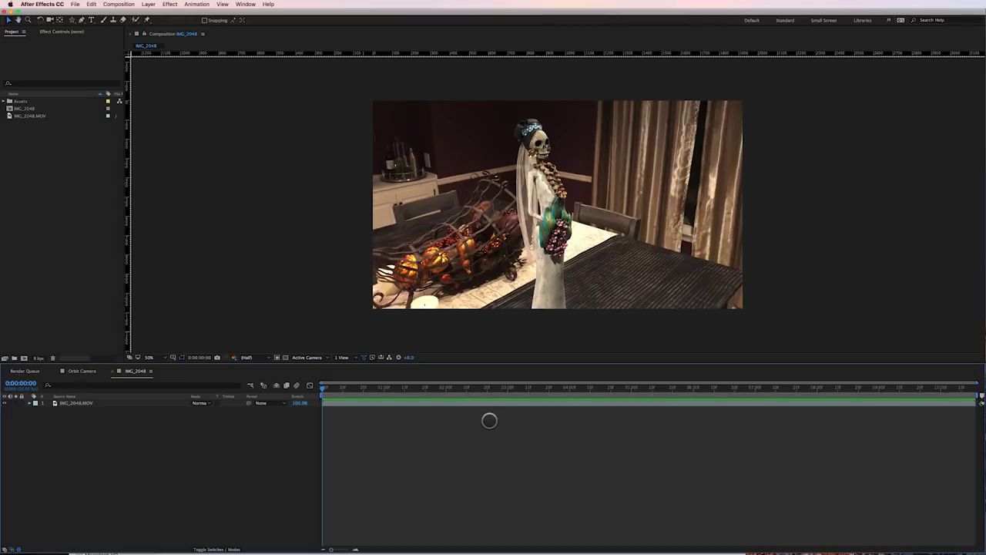
Scrub the IMG_2048 footage, return to 0:00:00:00, and select the IMG_2048.MOV layer and item
drag(336, 389, 410, 436)
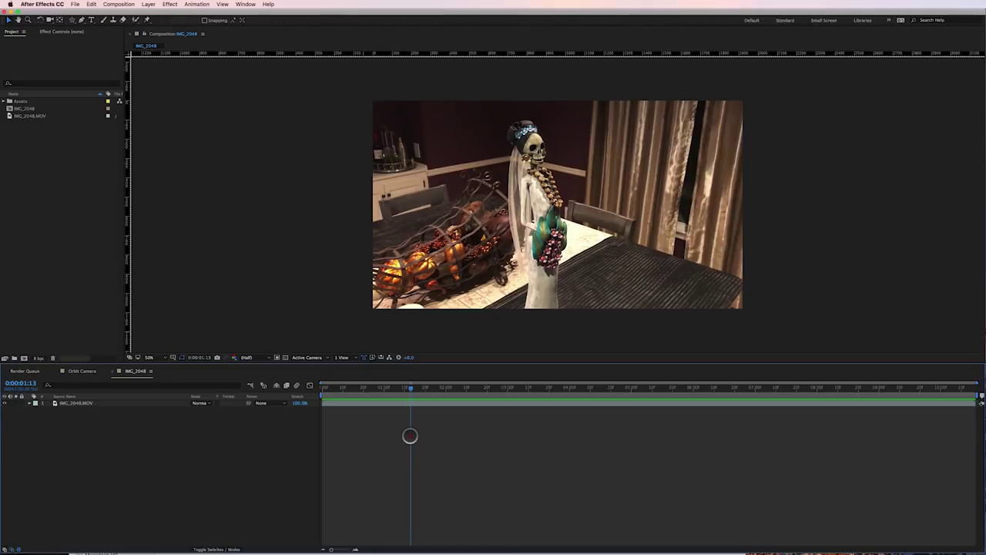
drag(410, 436, 398, 443)
key(Home)
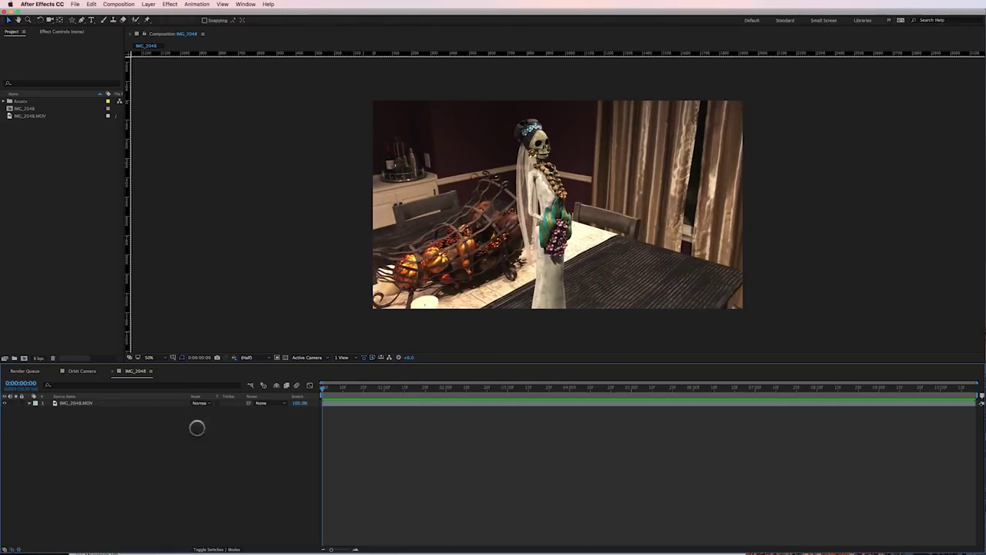
click(112, 403)
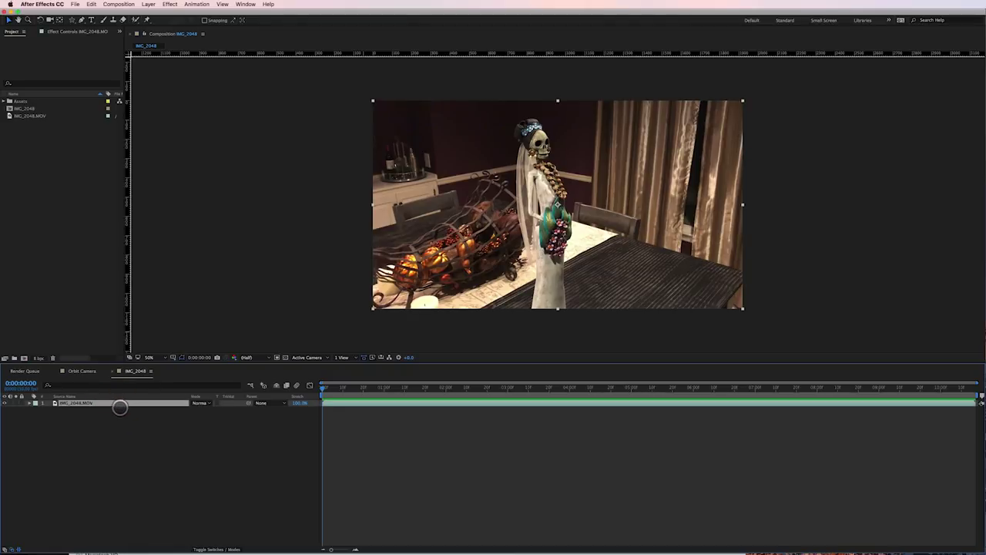
click(21, 116)
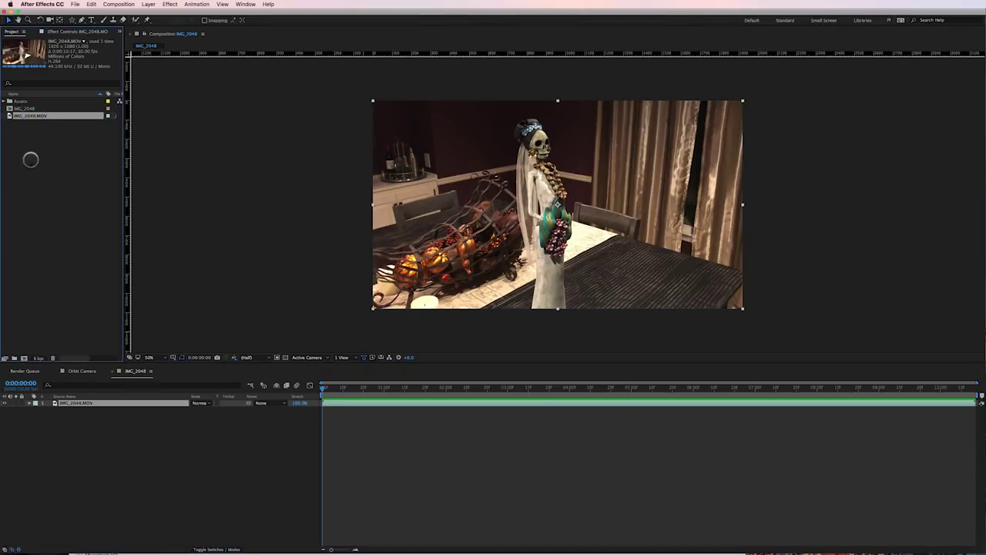
drag(332, 389, 229, 417)
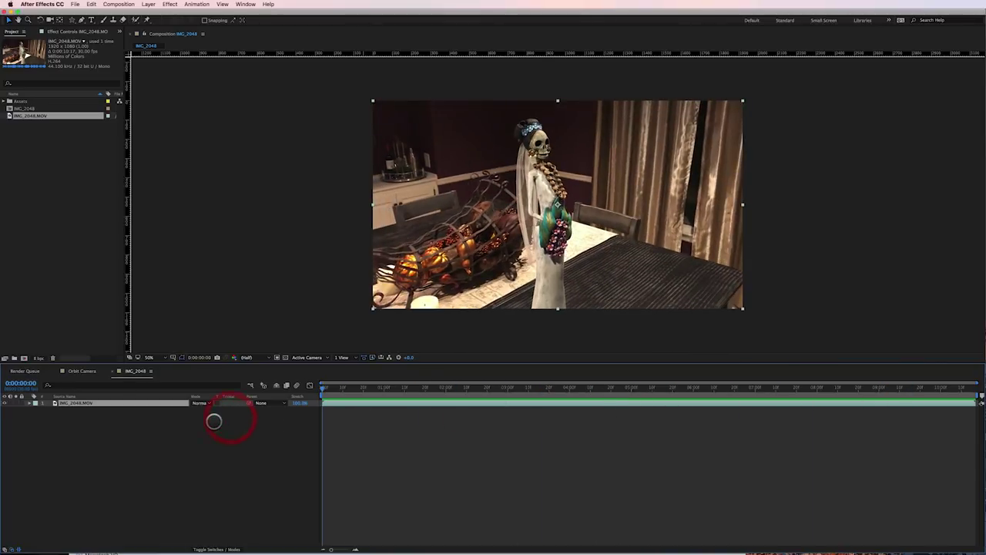
click(138, 405)
Apply Animation > Track Camera to IMG_2048.MOV and widen the Effect Controls panel during analysis
click(196, 4)
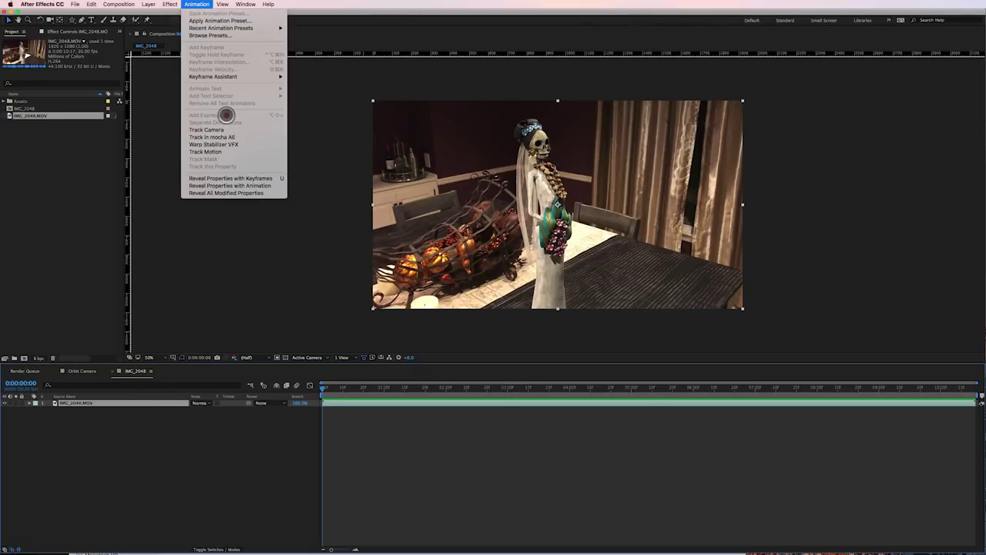
click(228, 129)
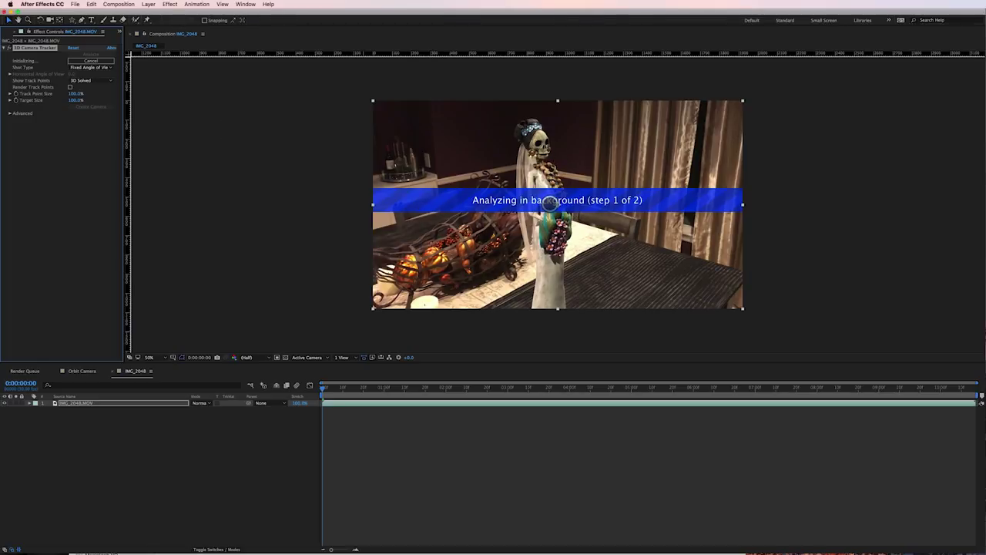
click(91, 60)
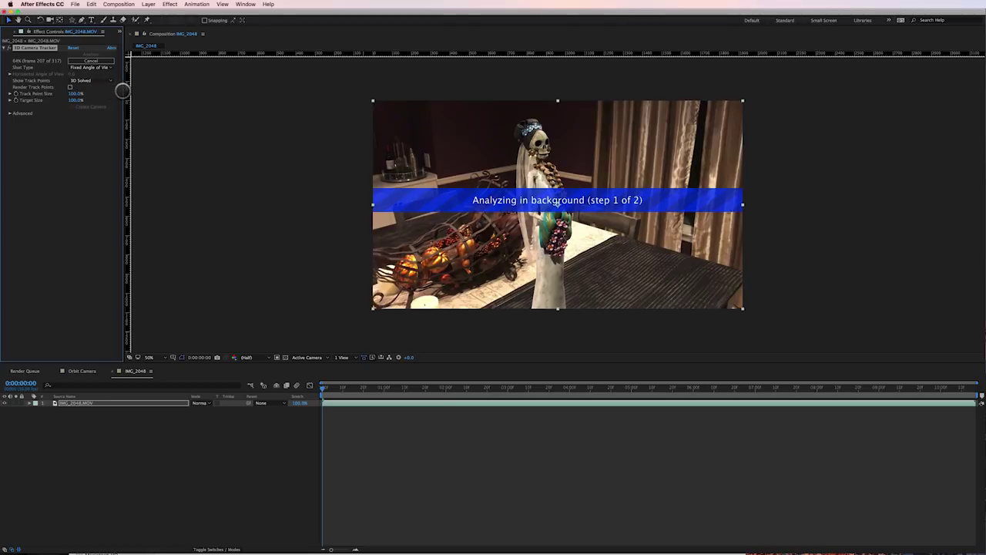
drag(132, 91, 185, 94)
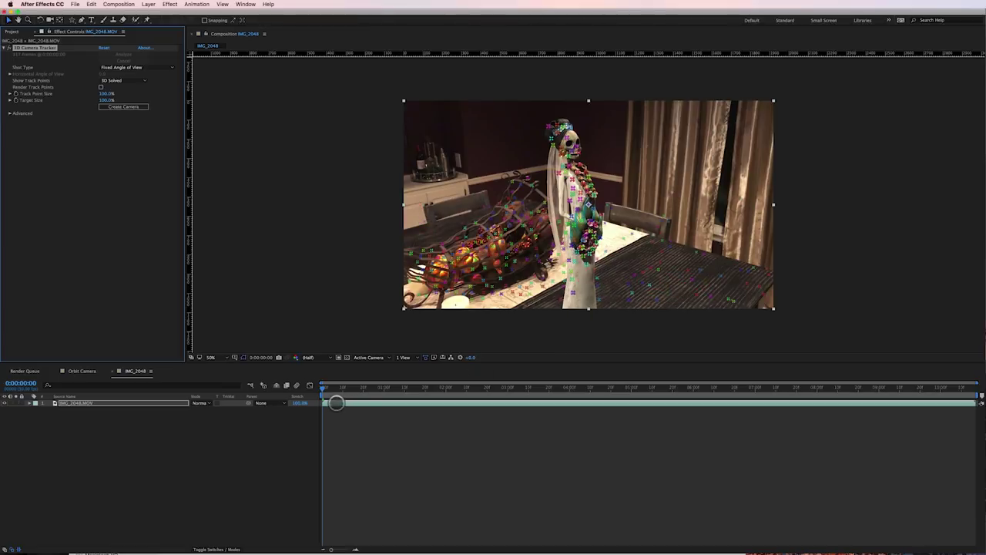
Scrub to inspect the solved track points, then expand the tracker's Advanced settings
drag(324, 387, 222, 420)
click(223, 421)
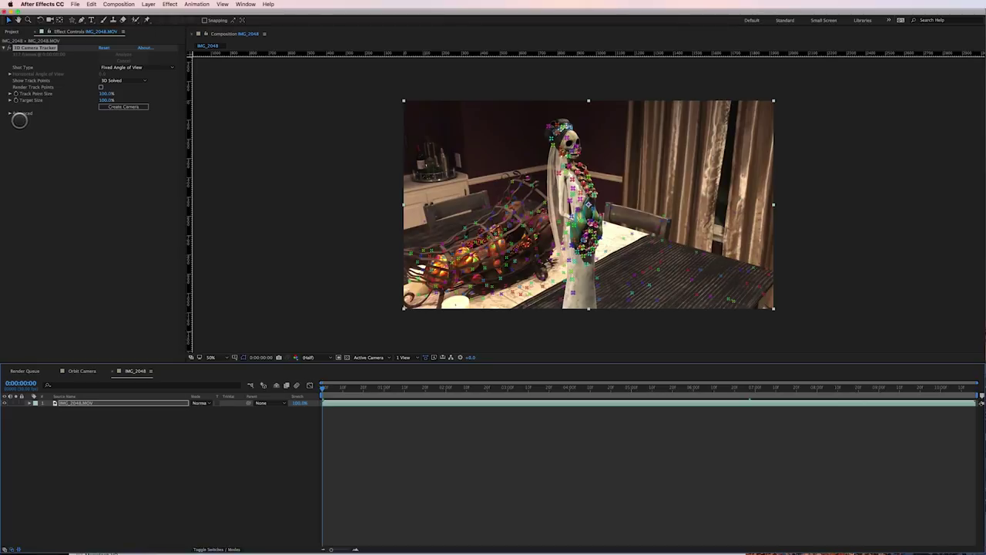
click(9, 112)
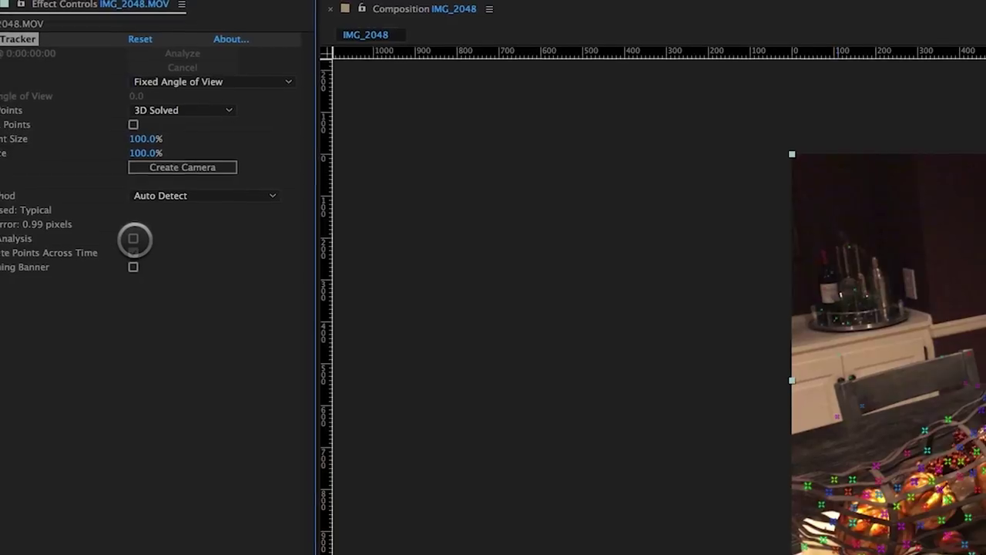
Enable Auto-delete Points Across Time and keep the Solve Method on Auto Detect
click(138, 254)
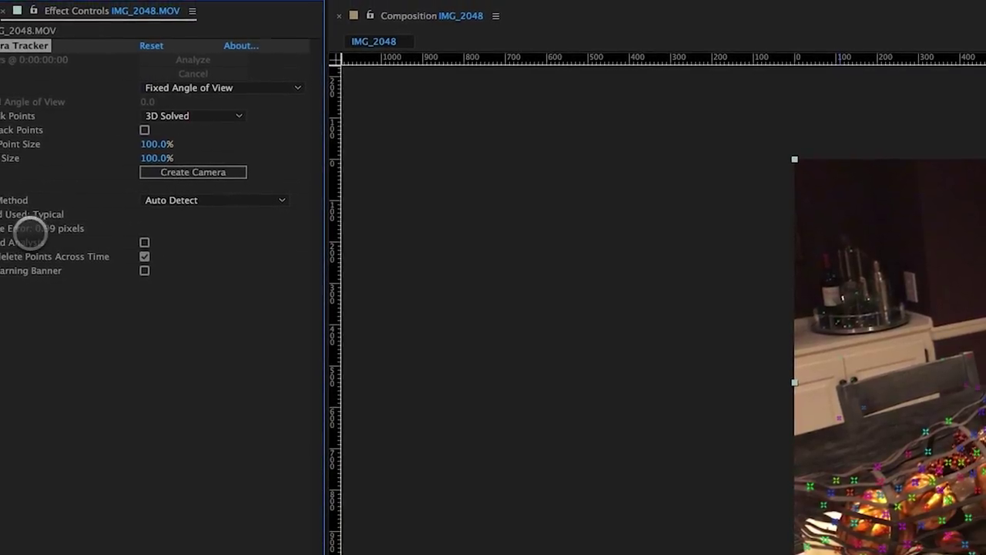
click(208, 202)
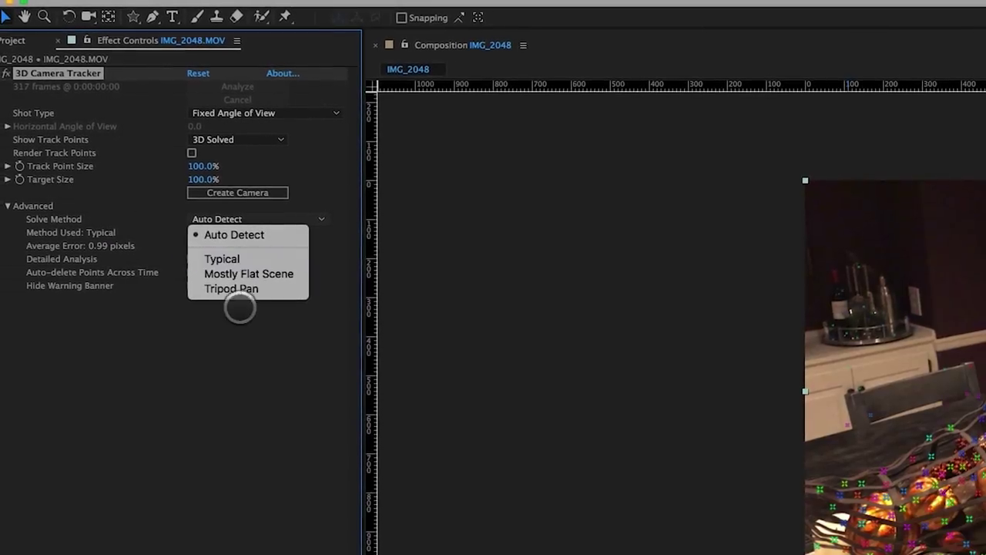
click(239, 324)
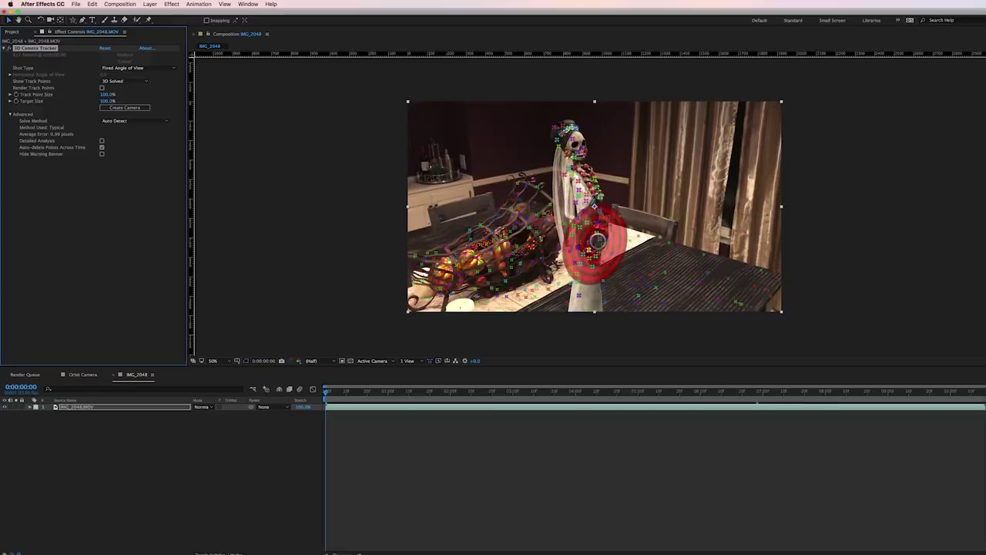
Target track points on the figure and create a shadow catcher, camera and light there
click(597, 241)
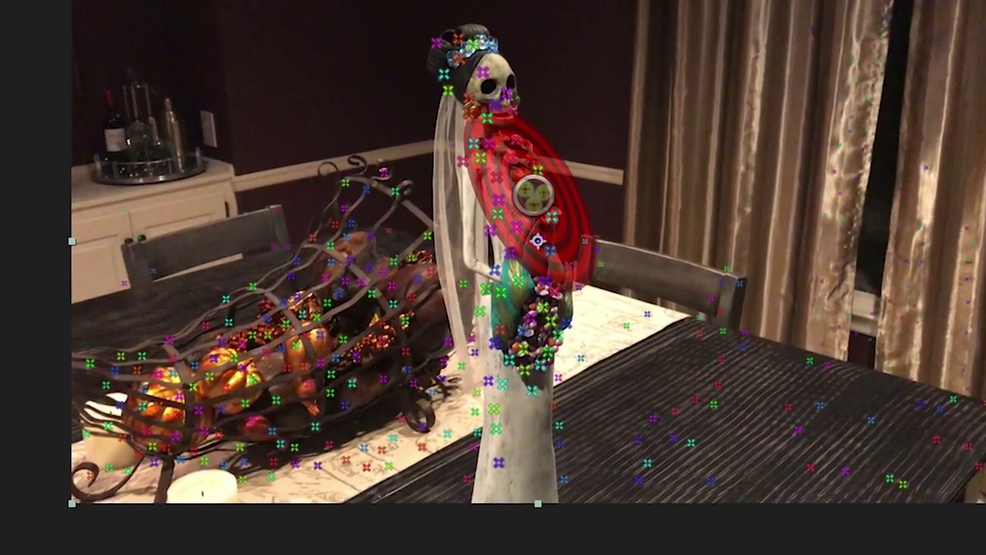
right_click(531, 202)
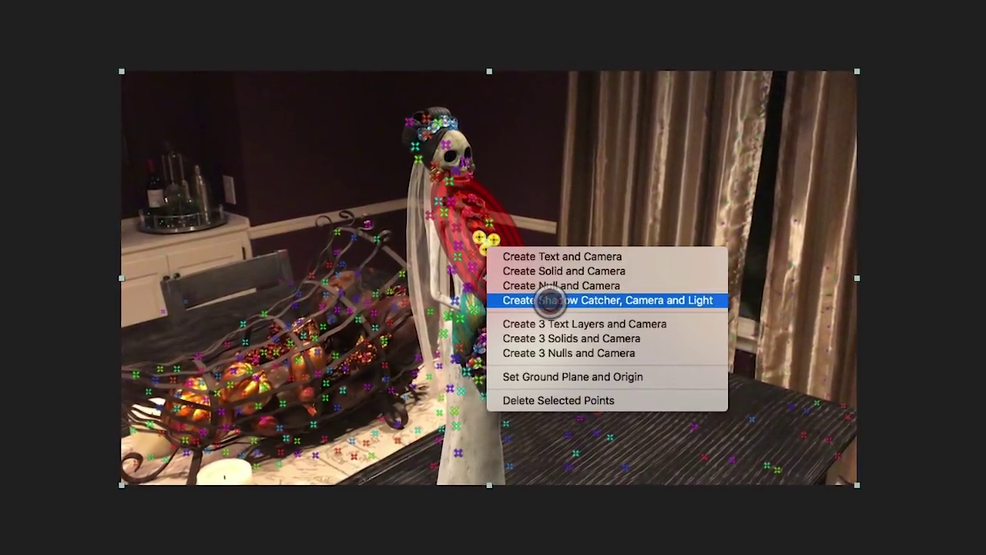
click(551, 299)
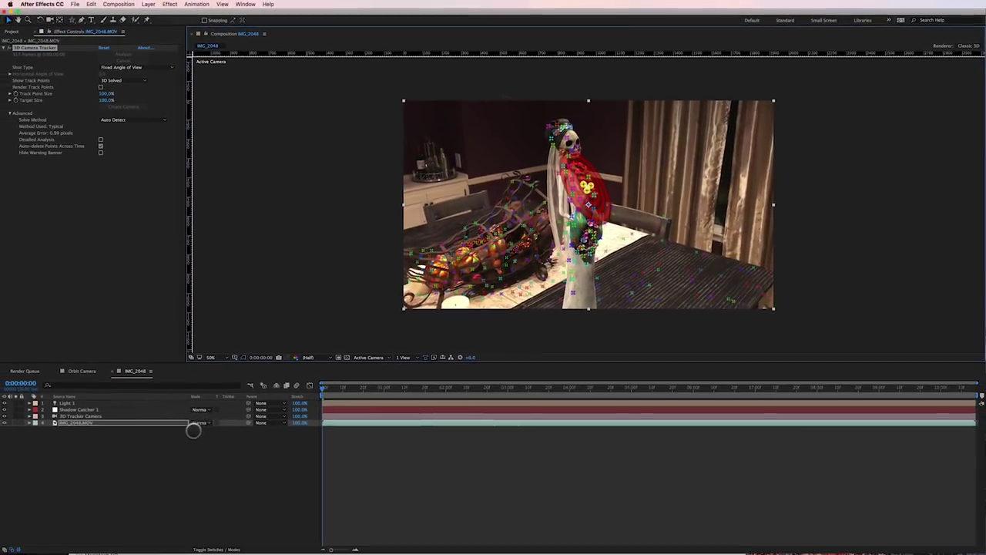
Check the new tracker layers, then select both RCA test-pattern layers in Orbit Camera
click(101, 445)
click(81, 409)
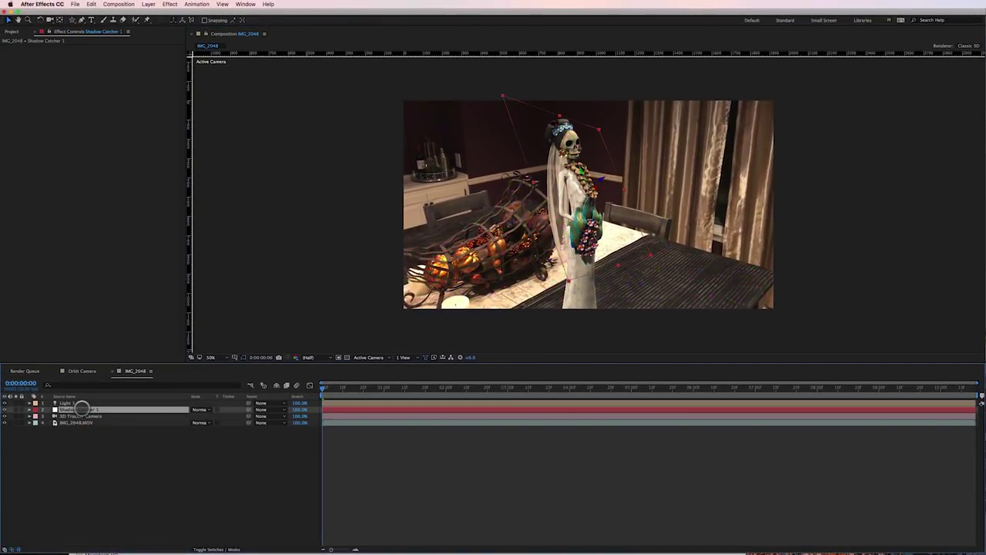
click(81, 403)
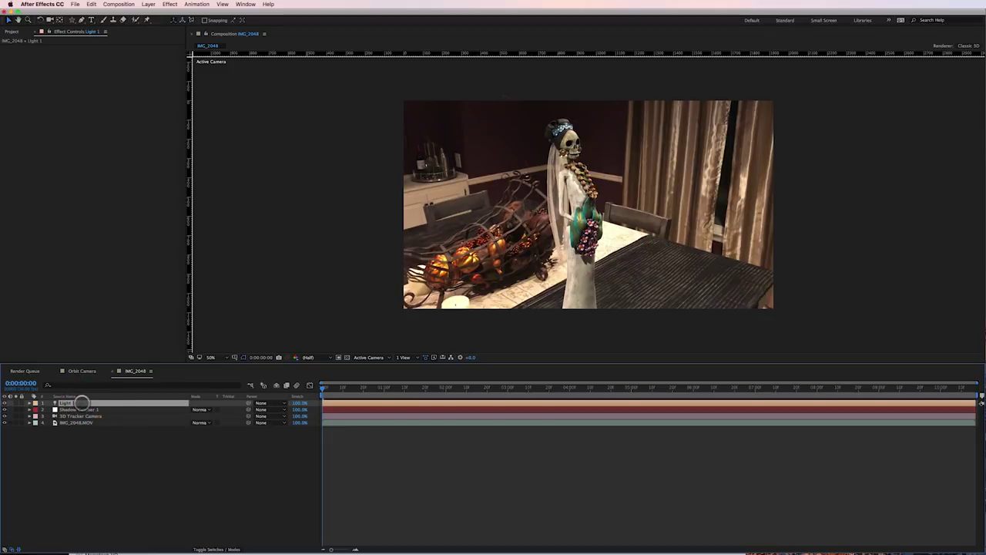
click(80, 415)
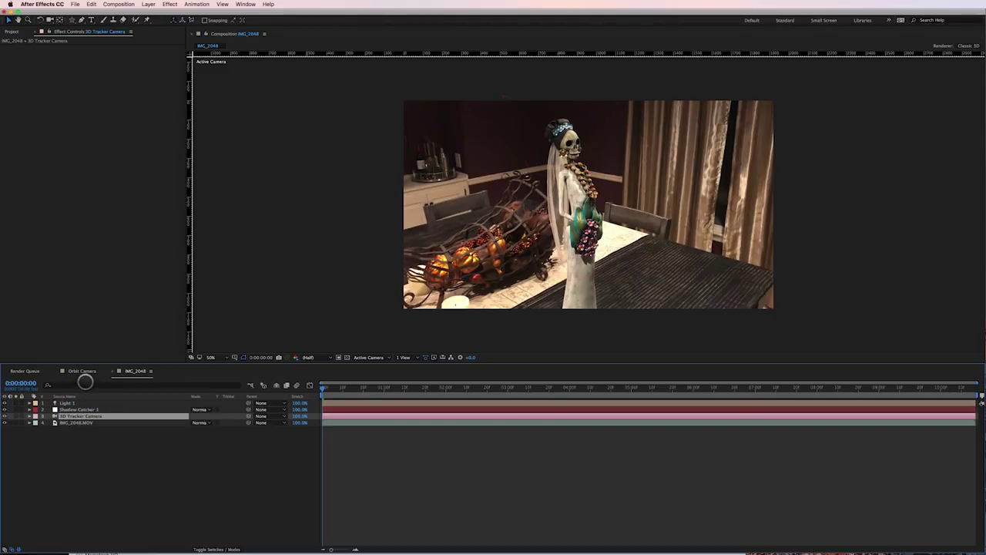
click(83, 370)
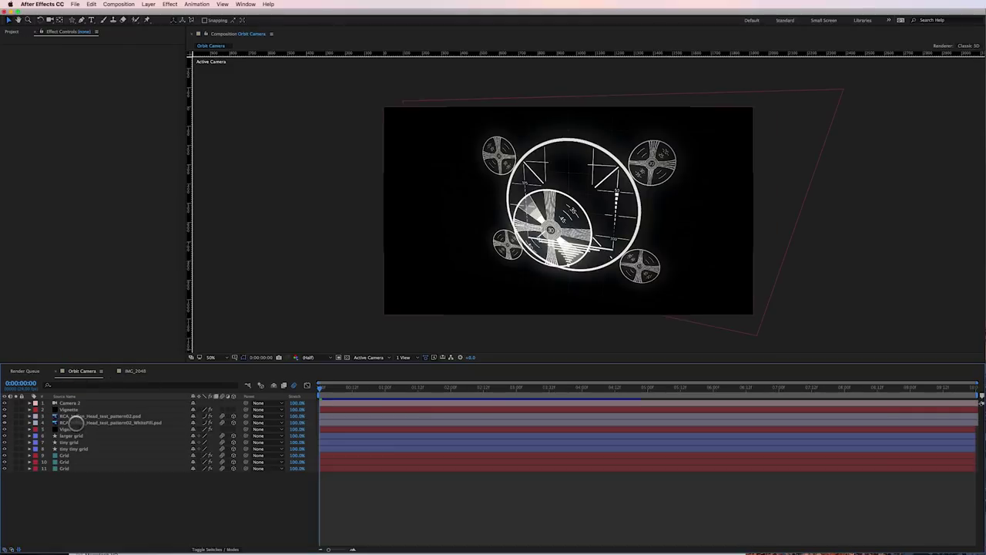
click(75, 417)
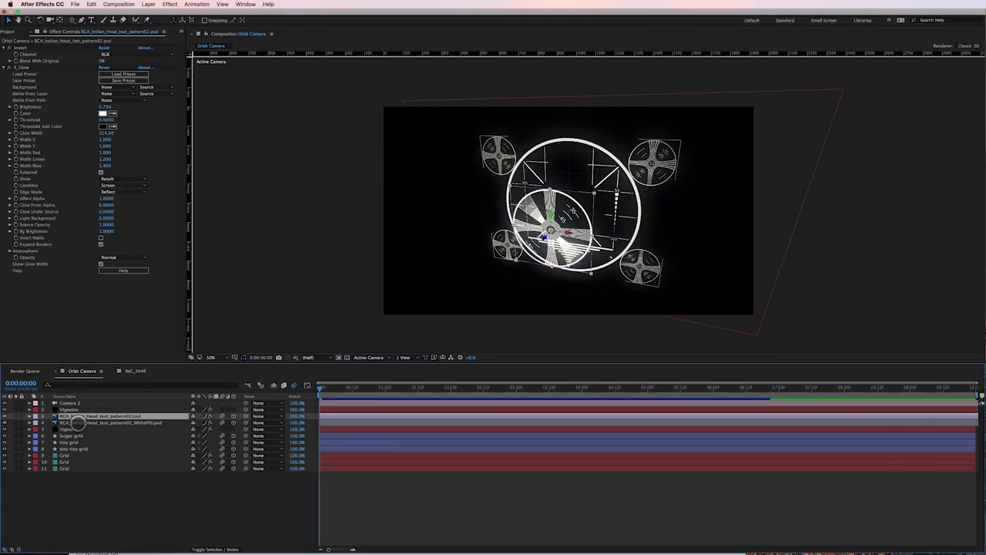
shift+click(77, 422)
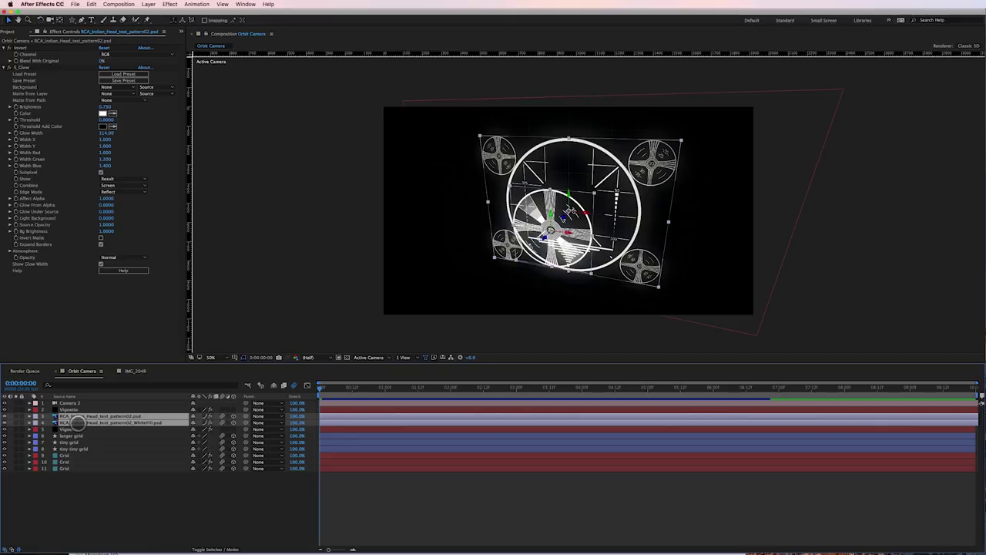
Paste the two test-pattern layers into IMG_2048 above 3D Tracker Camera and move them to the top
click(134, 371)
click(124, 413)
key(super+v)
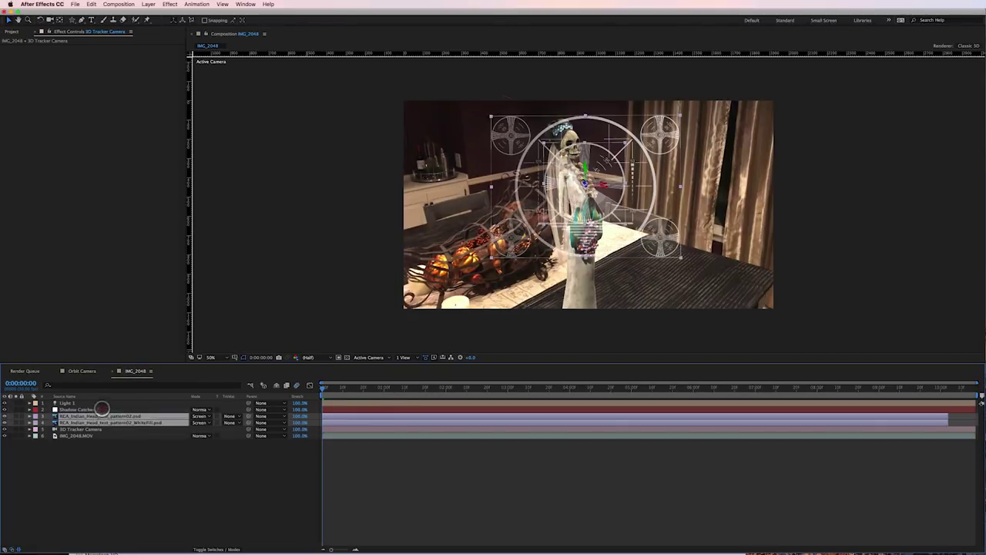
drag(103, 401, 101, 402)
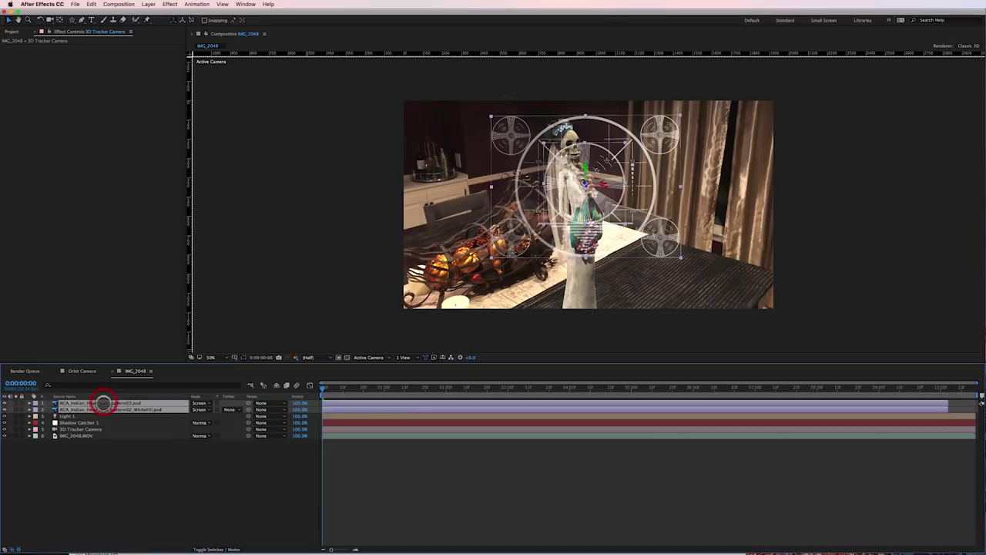
Parent the top test-pattern layer to the WhiteFill layer
click(127, 416)
click(127, 403)
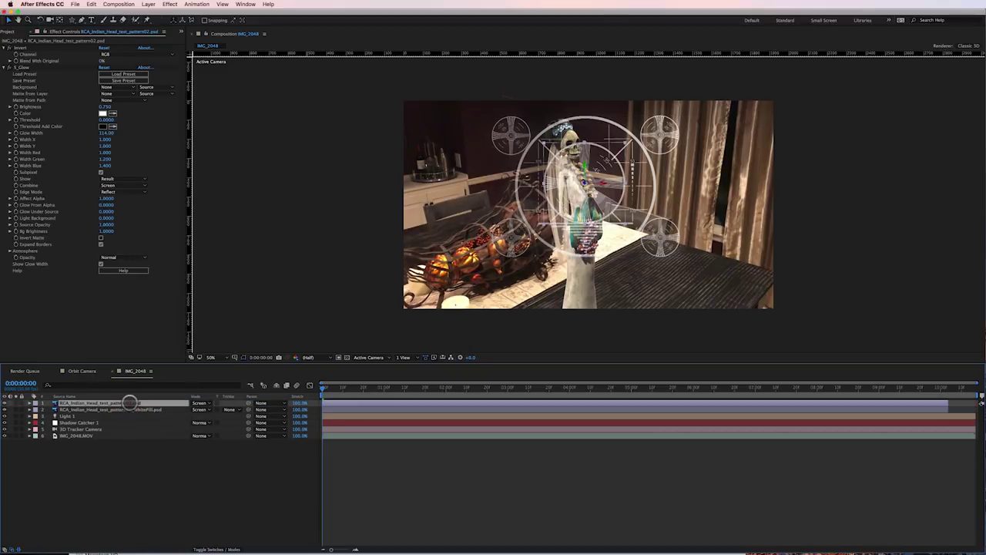
drag(217, 403, 132, 407)
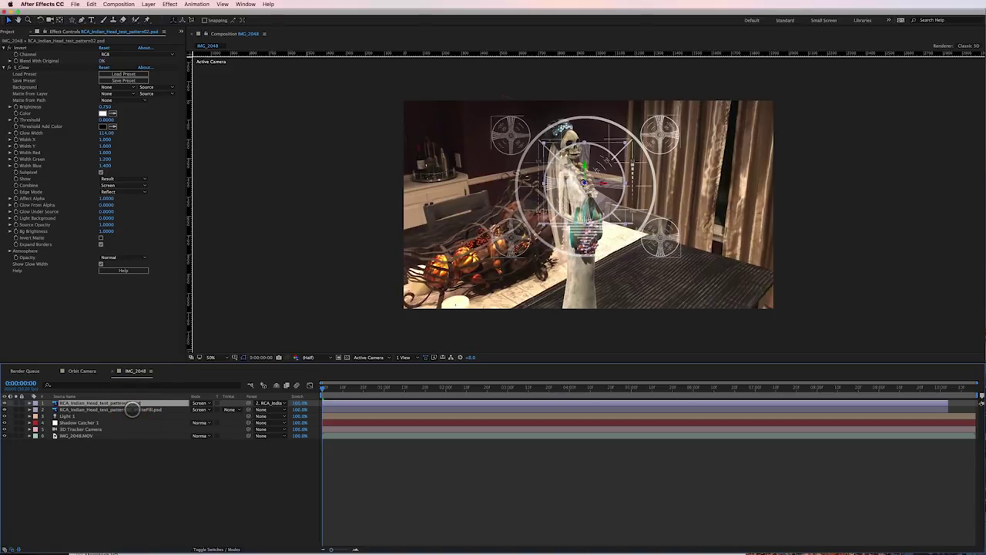
Parent the WhiteFill layer to Shadow Catcher 1 and preview the comp
click(132, 409)
drag(248, 409, 110, 422)
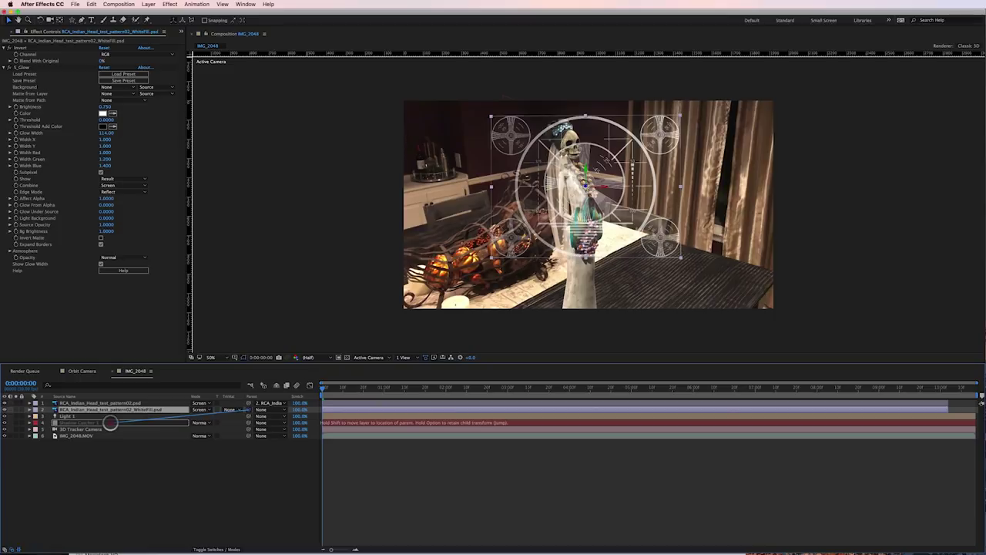
drag(110, 422, 109, 422)
drag(109, 423, 109, 422)
drag(108, 422, 108, 422)
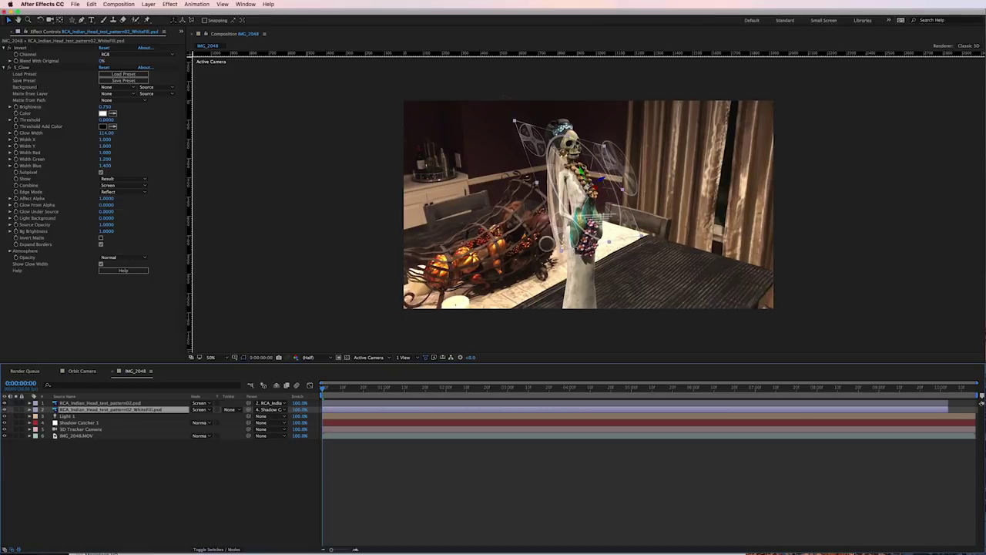
key(space)
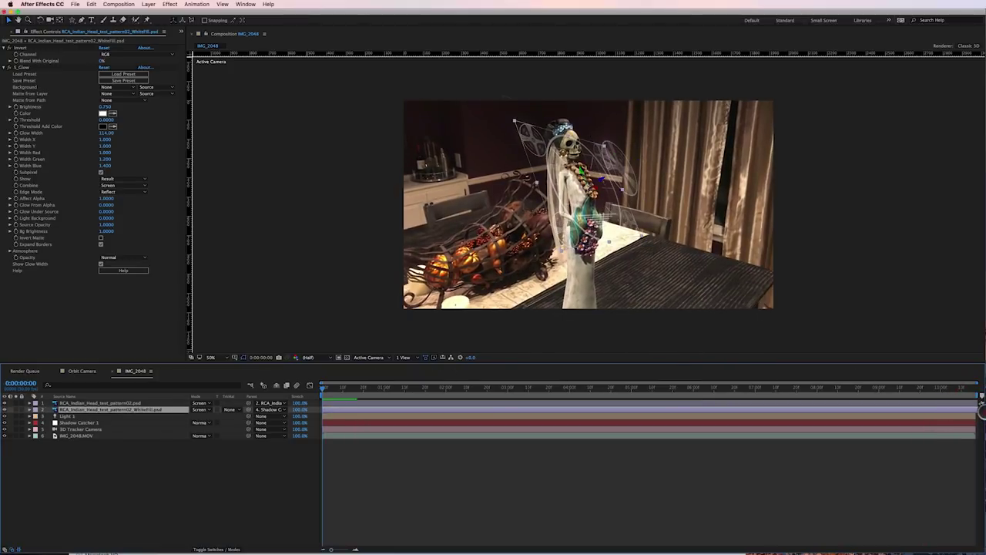
key(space)
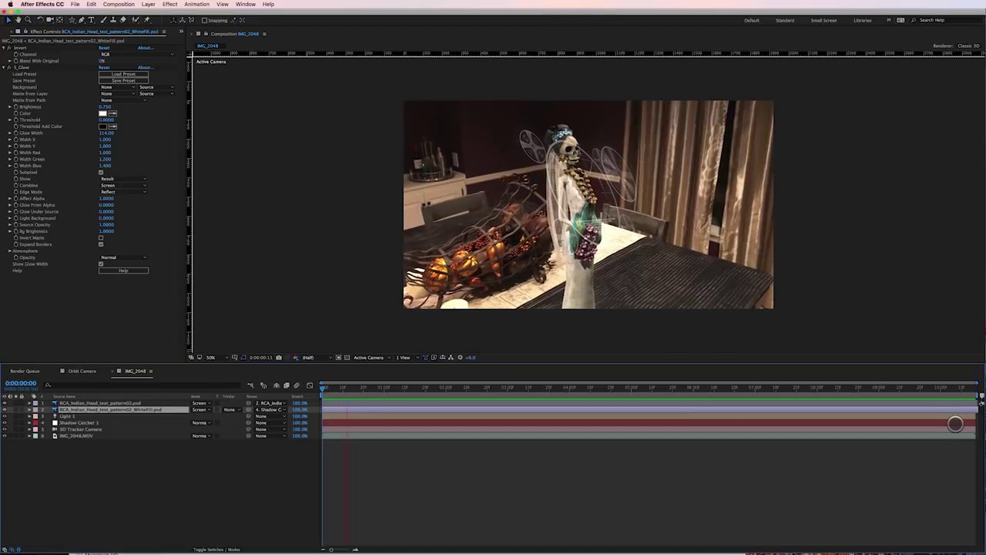
key(space)
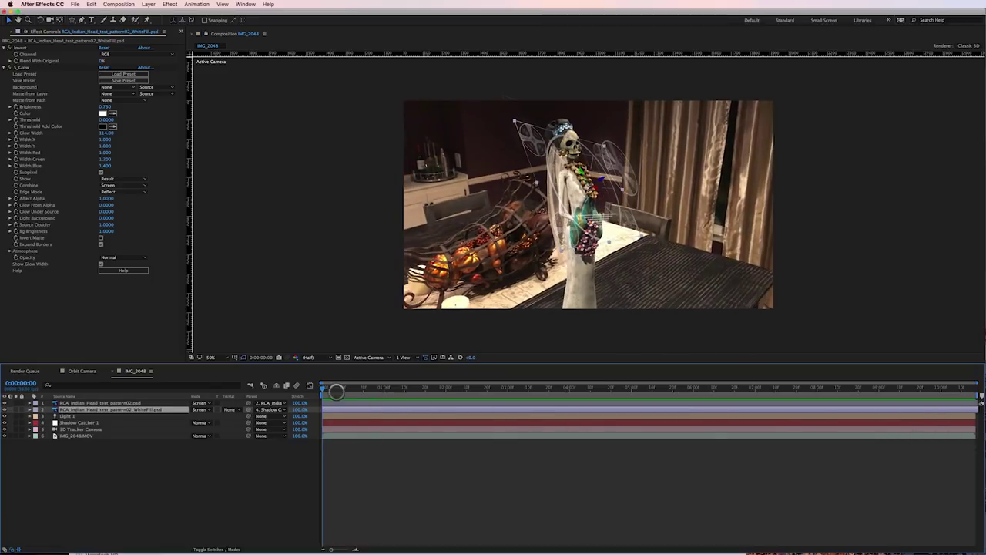
drag(333, 388, 352, 396)
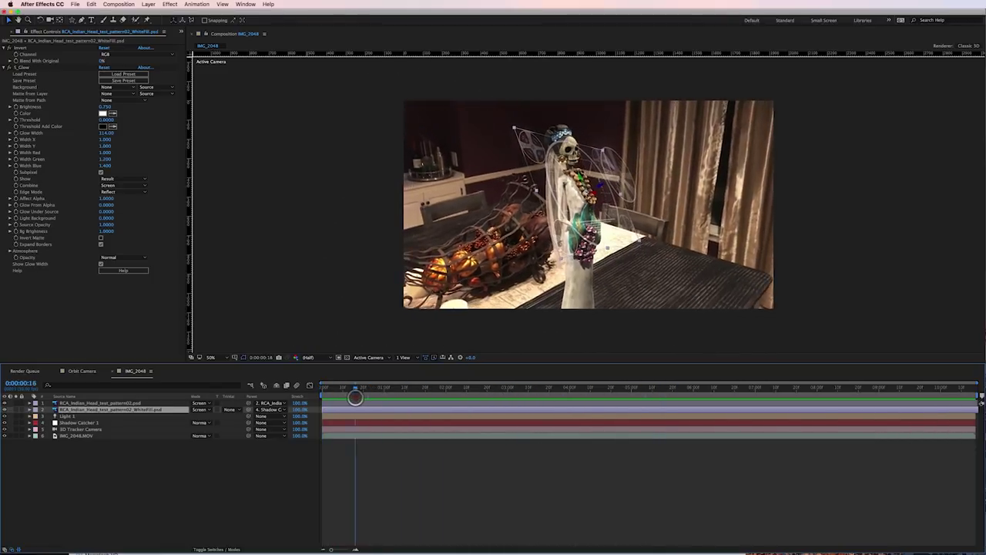
Switch to the Orbit Camera comp and preview and scrub its animation
click(77, 371)
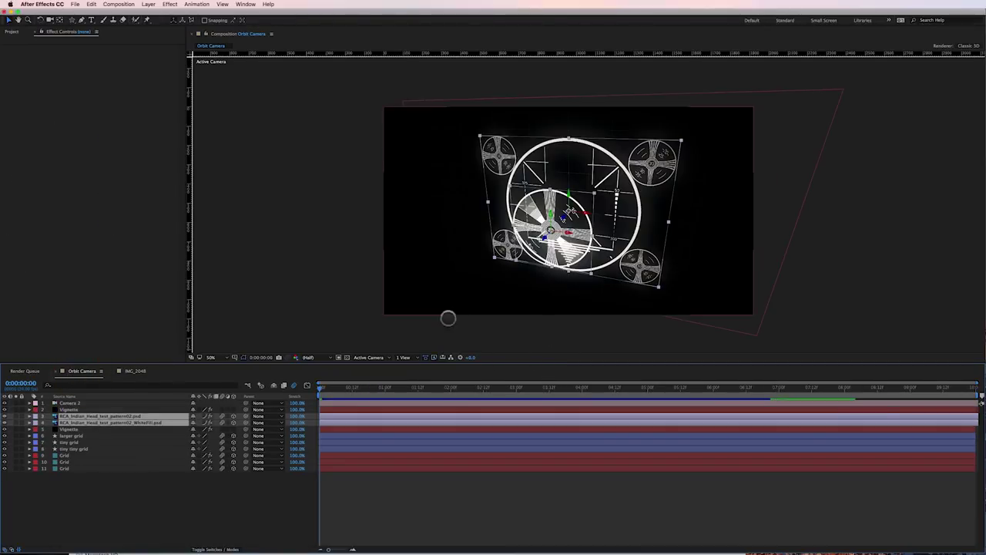
key(space)
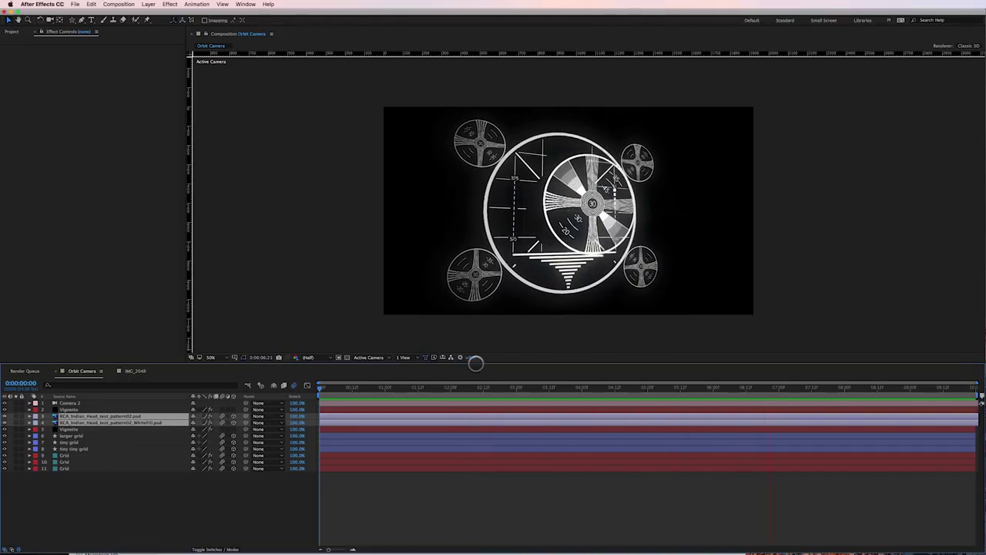
drag(539, 394, 326, 423)
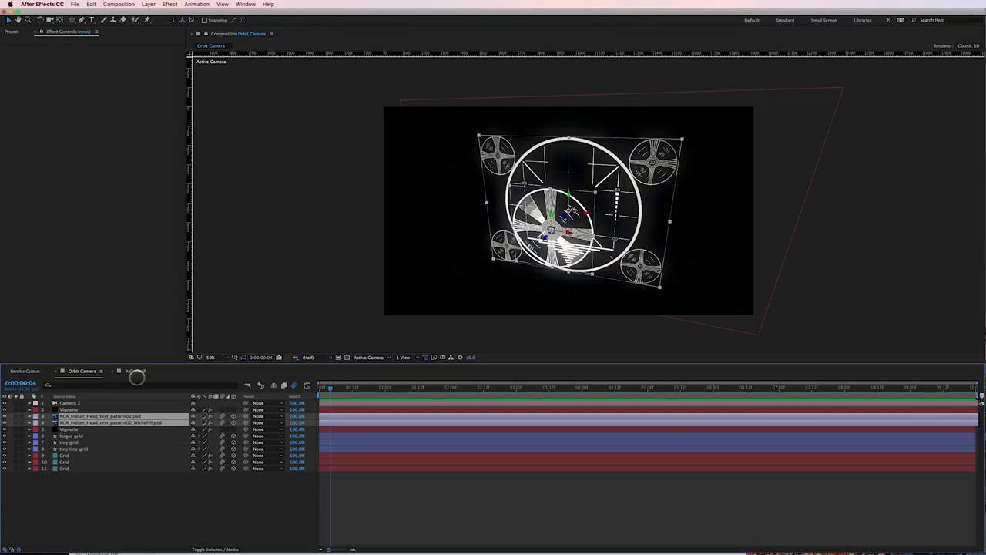
Reveal Camera 2's Position property and add an expression to it
click(108, 403)
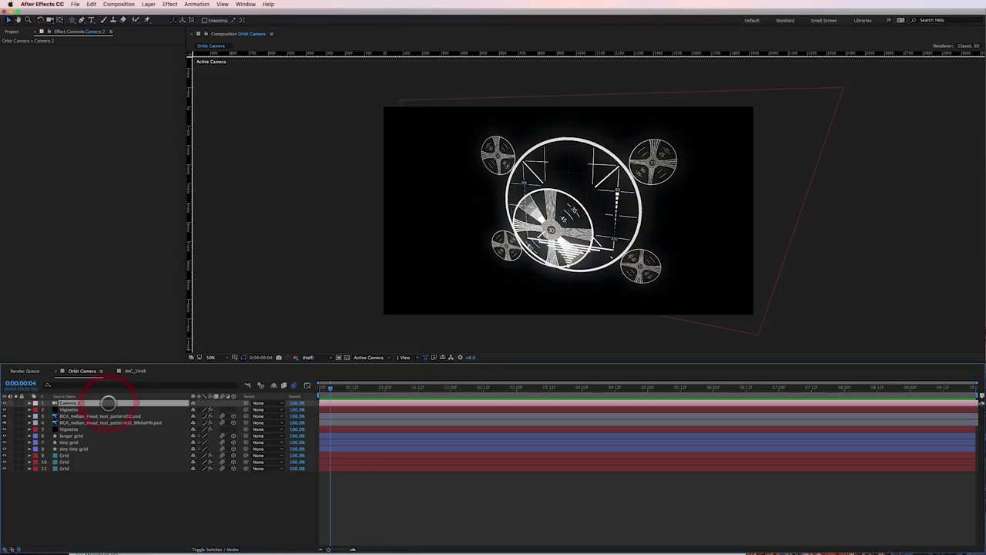
key(p)
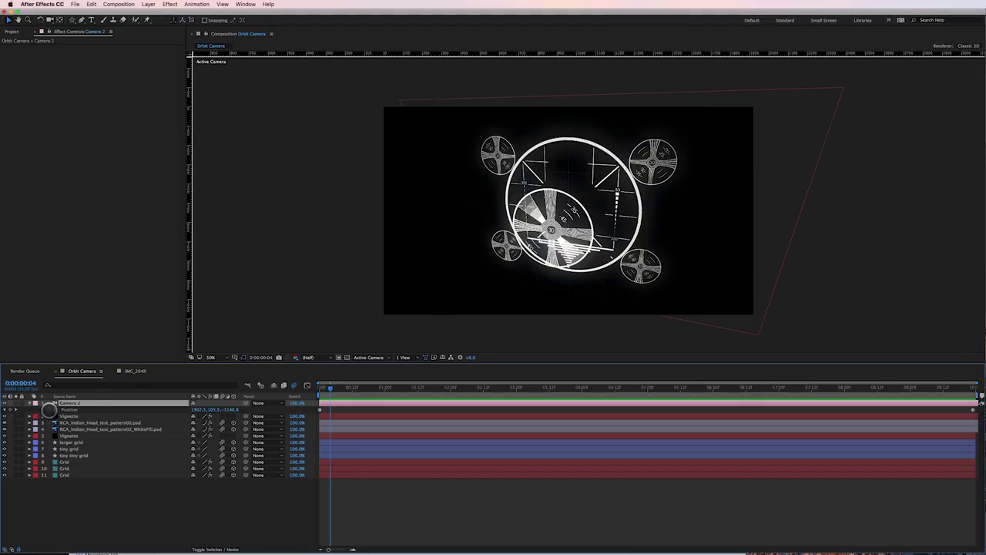
alt+click(49, 409)
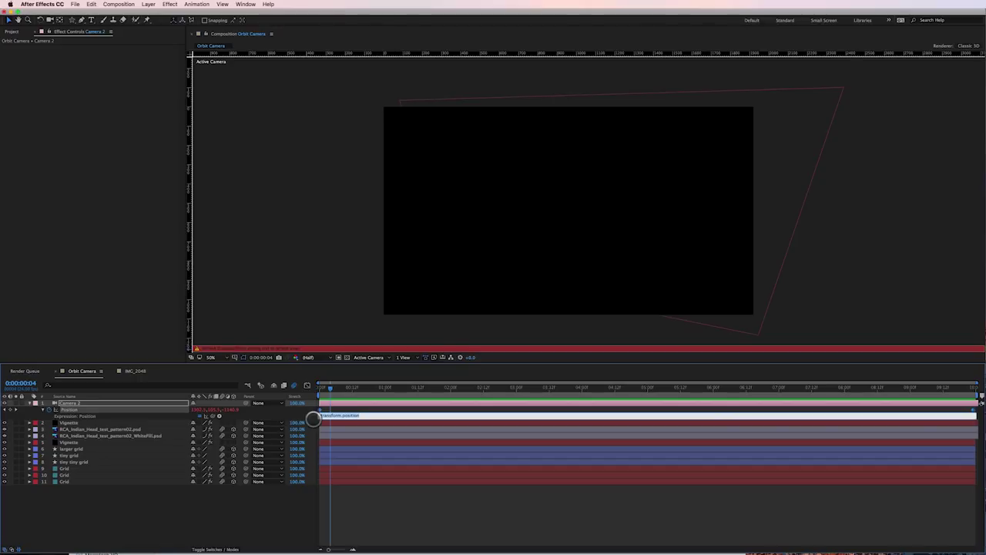
Replace Camera 2's Position expression with wiggle(2,50)
click(320, 415)
text(wiggle(2,50)
Commit the wiggle(2,50) expression and check the camera shake at a later frame
key(KP_Enter)
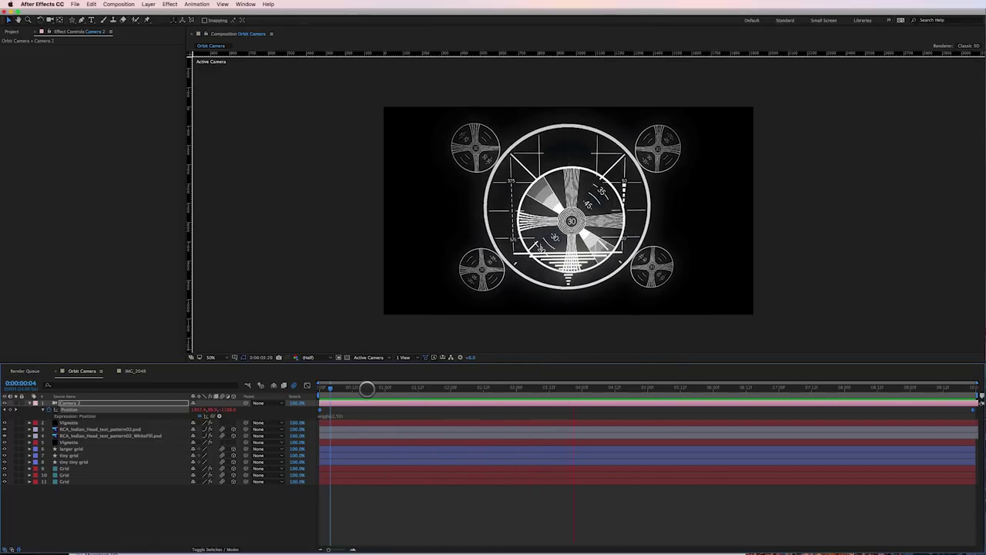
click(366, 388)
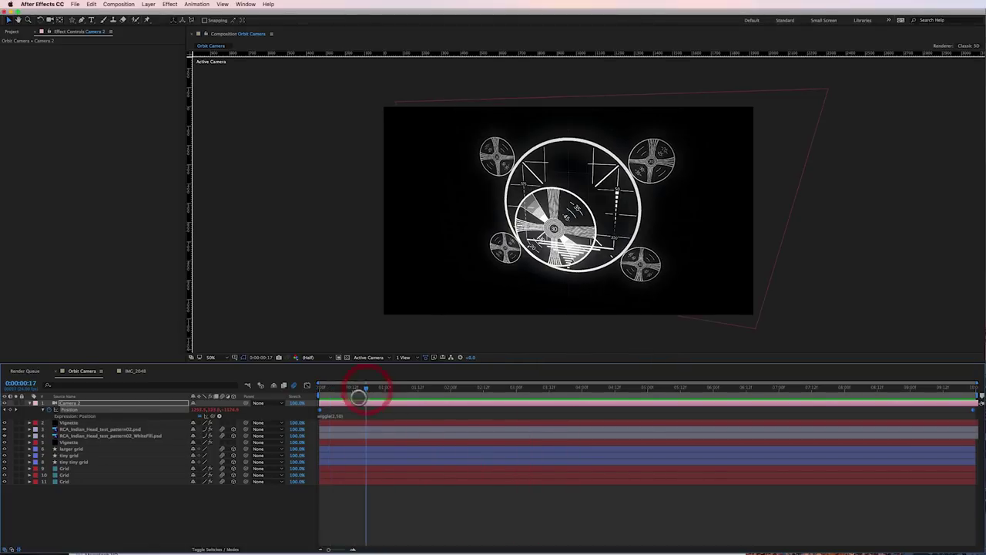
Remove Camera 2's Position wiggle expression, then scrub through the tracked IMG_2048 footage and return to its first frame
alt+click(53, 409)
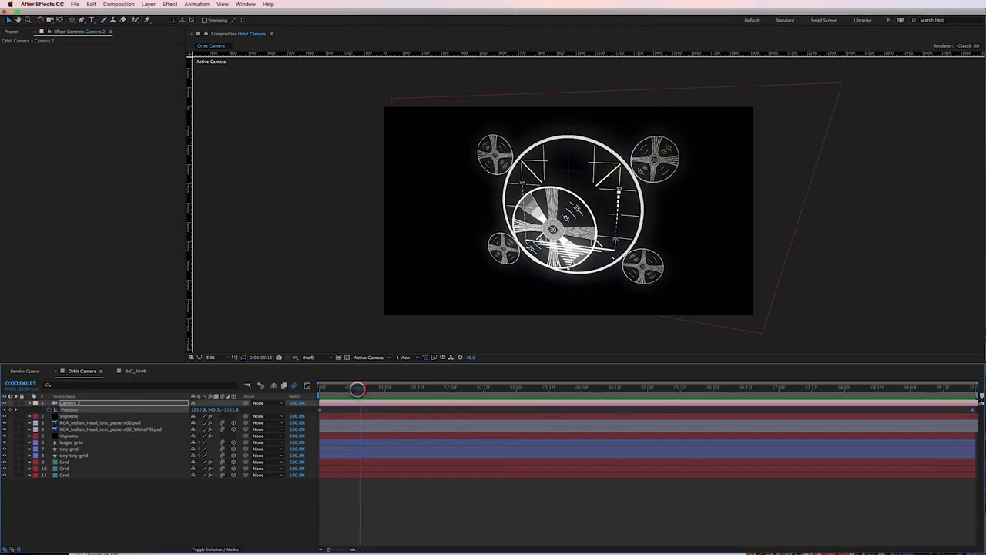
click(130, 369)
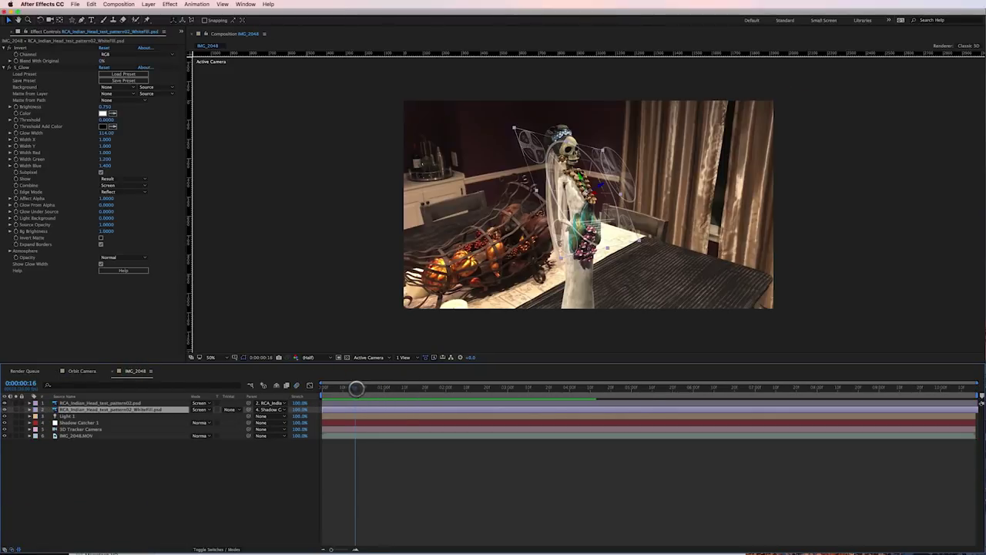
drag(356, 389, 605, 389)
drag(405, 390, 266, 393)
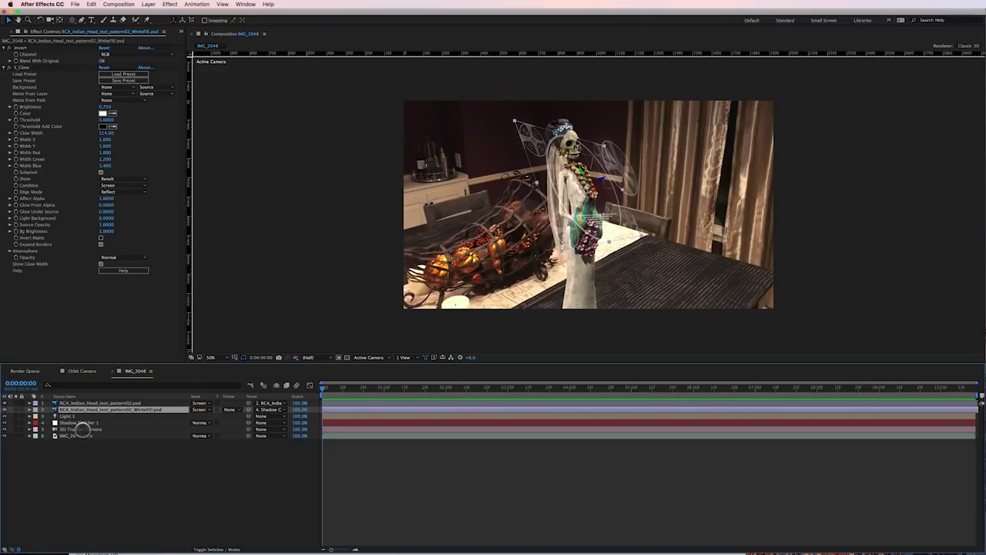
Copy the Shadow Catcher 1 and 3D Tracker Camera layers and return to the Orbit Camera comp
click(80, 423)
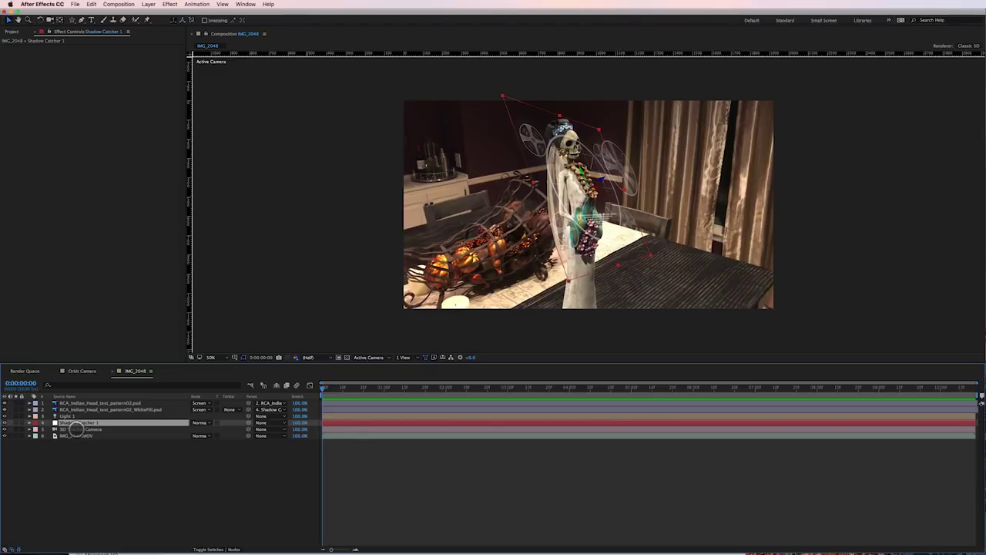
shift+click(77, 429)
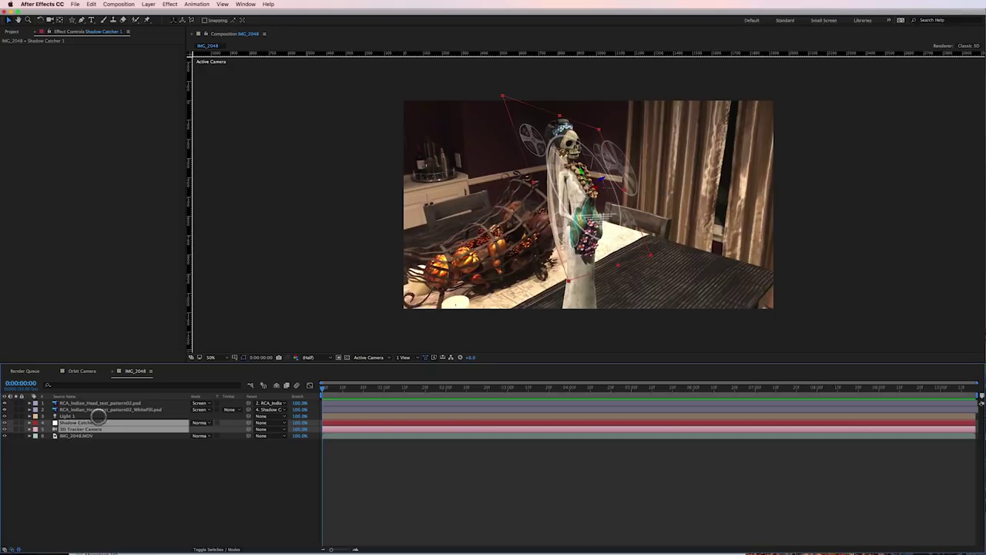
click(83, 373)
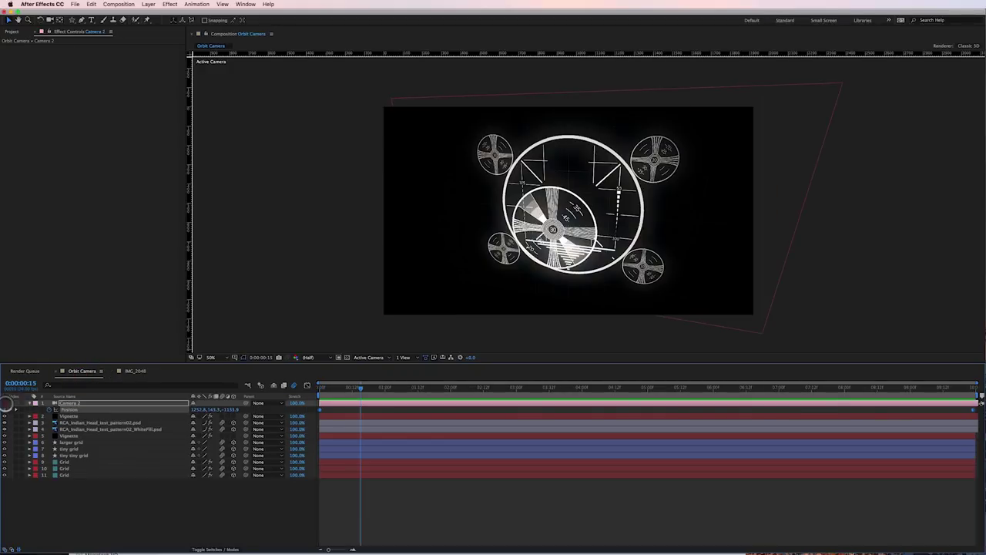
Paste Shadow Catcher 1 and 3D Tracker Camera into the Orbit Camera timeline above Camera 2
click(10, 406)
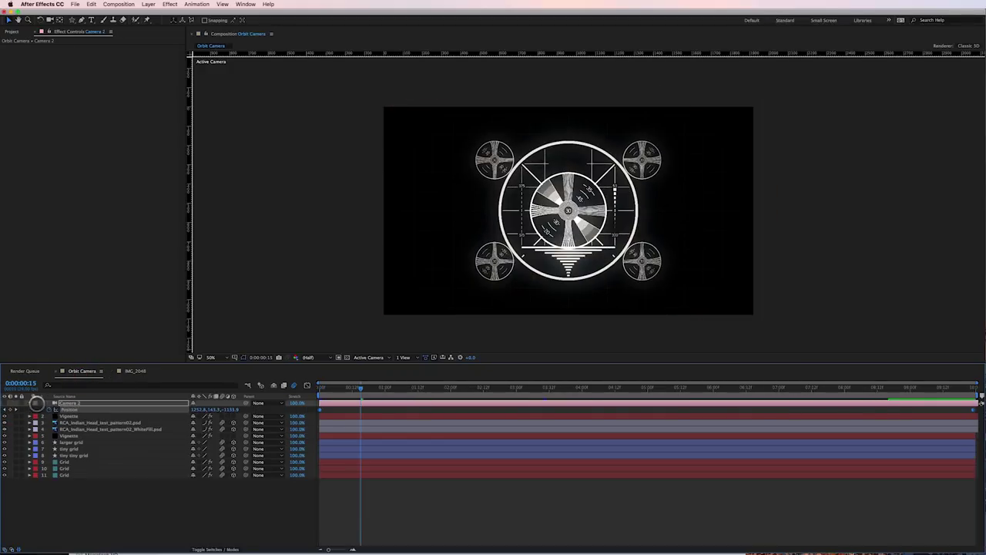
click(30, 403)
key(super+z)
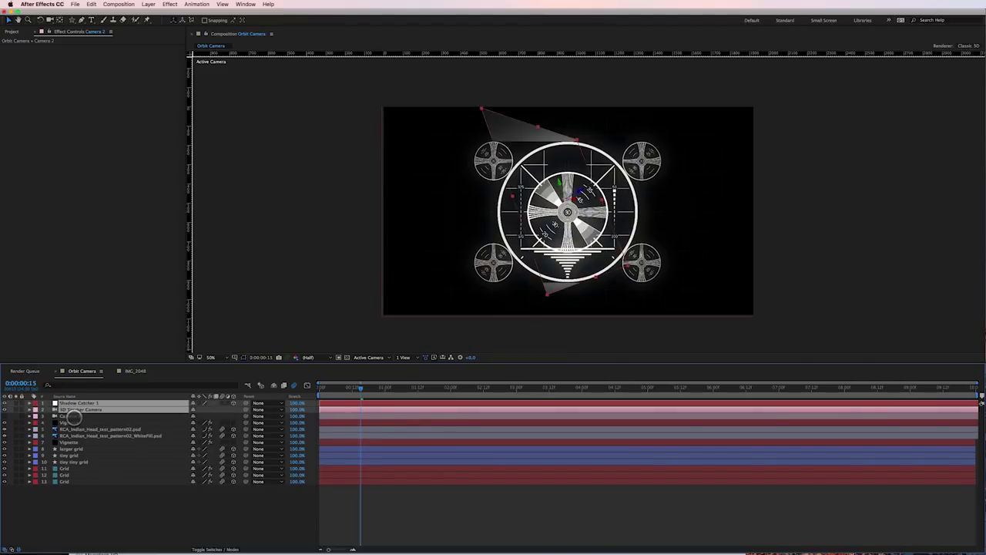
click(73, 416)
click(77, 409)
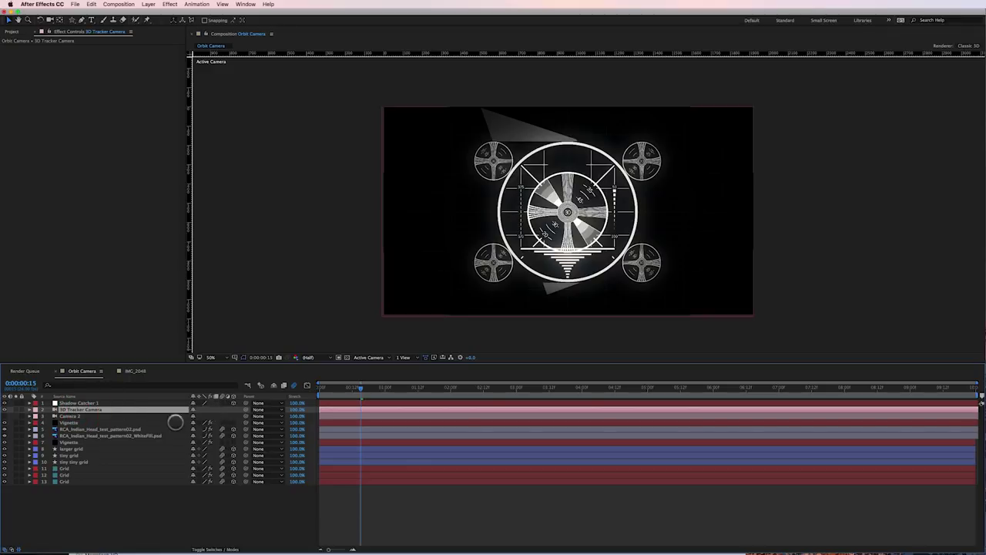
click(78, 402)
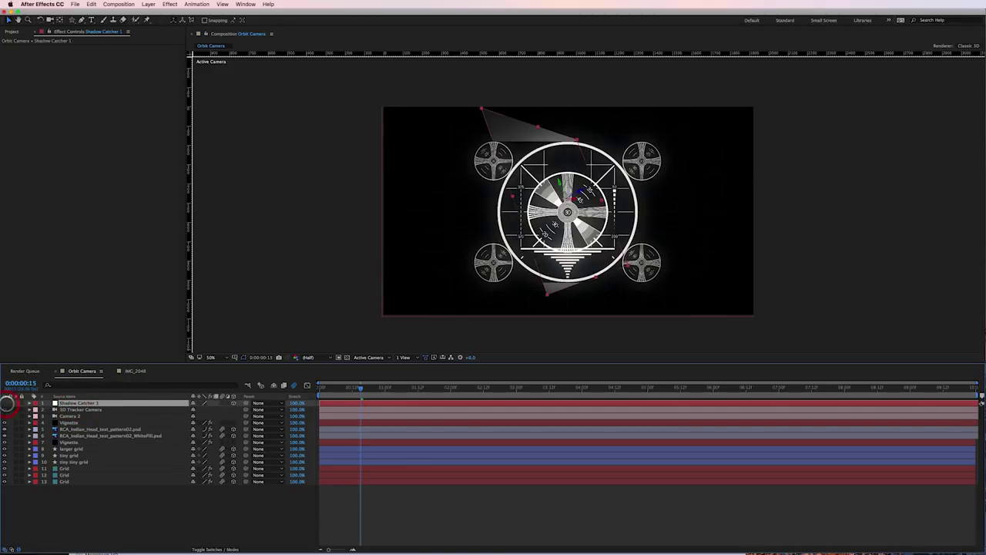
click(83, 409)
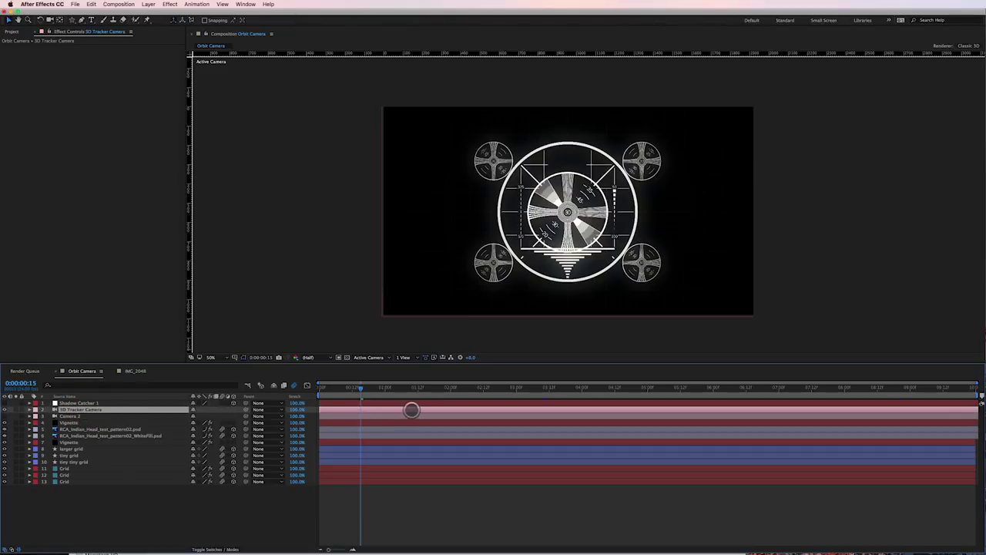
Check the frames at 0:00:01:14, 0:00:02:21 and 0:00:04:11, then zoom the viewer out to 25%
click(422, 388)
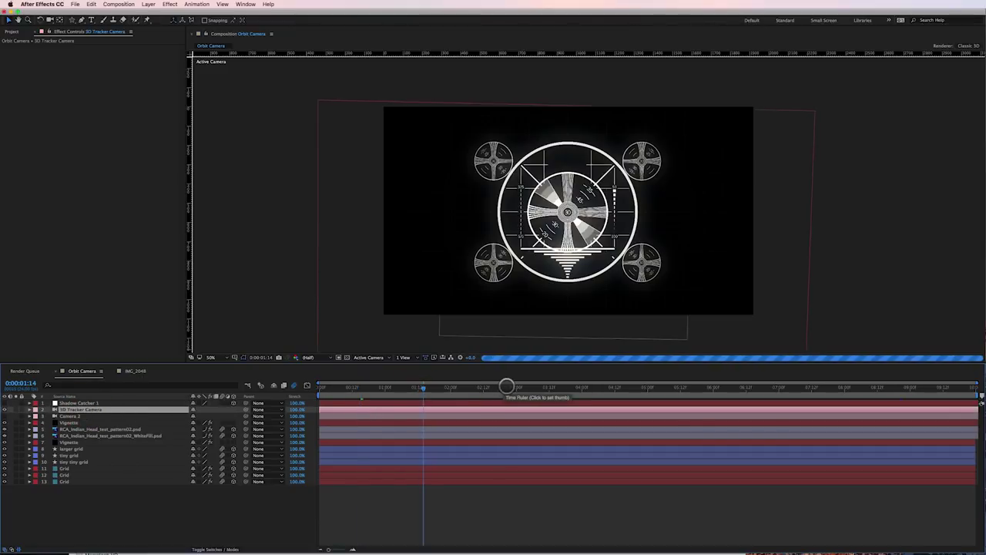
click(507, 387)
click(612, 388)
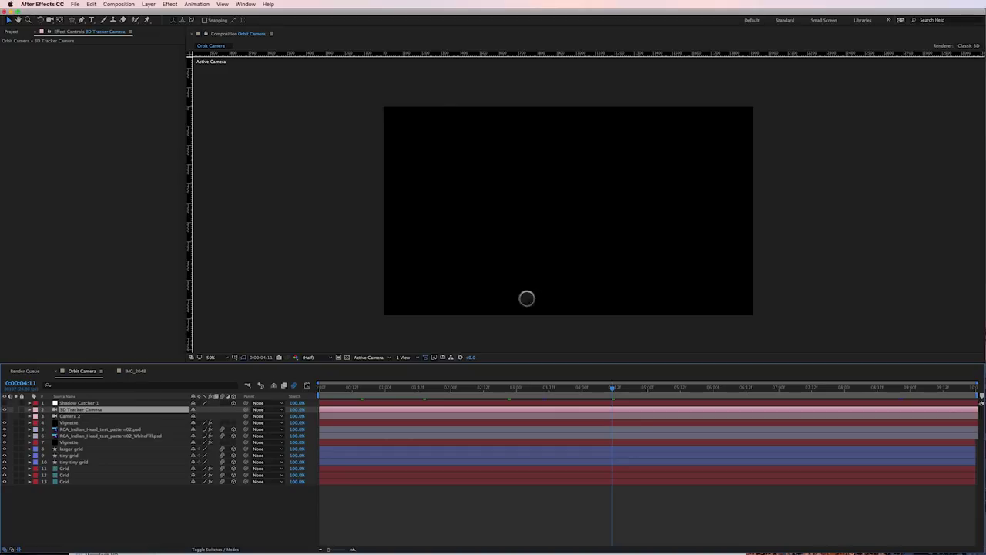
key(comma)
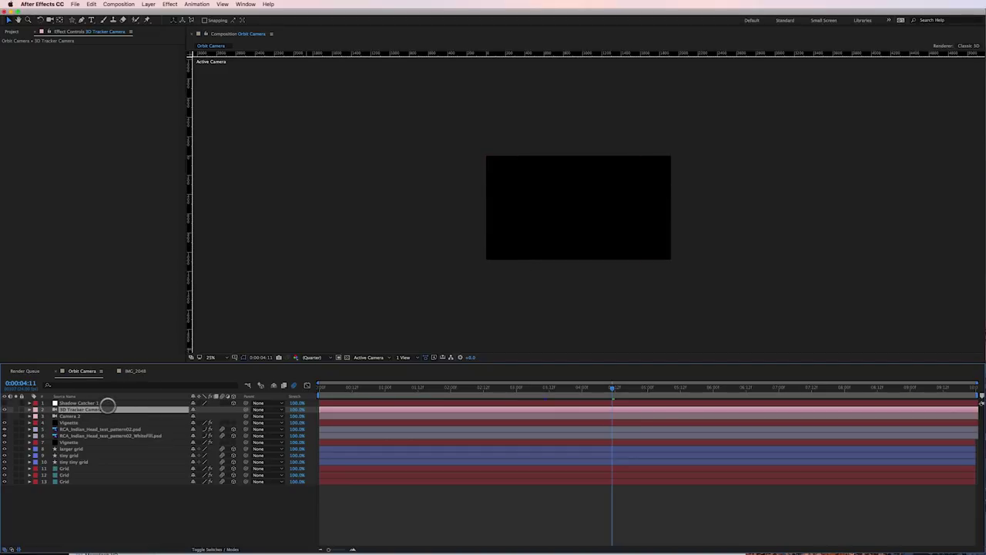
Parent the 3D Tracker Camera to Shadow Catcher 1
click(107, 403)
drag(245, 409, 97, 403)
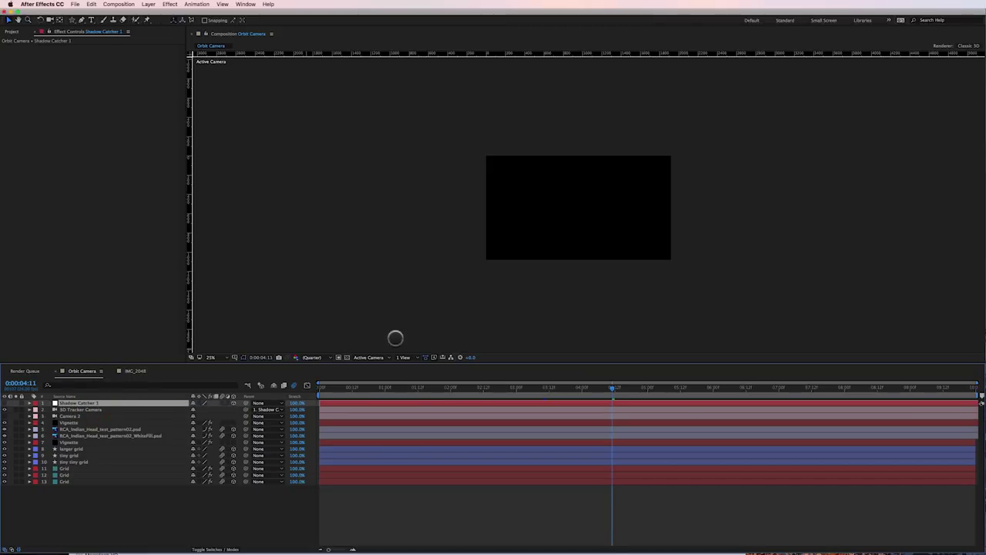
key(comma)
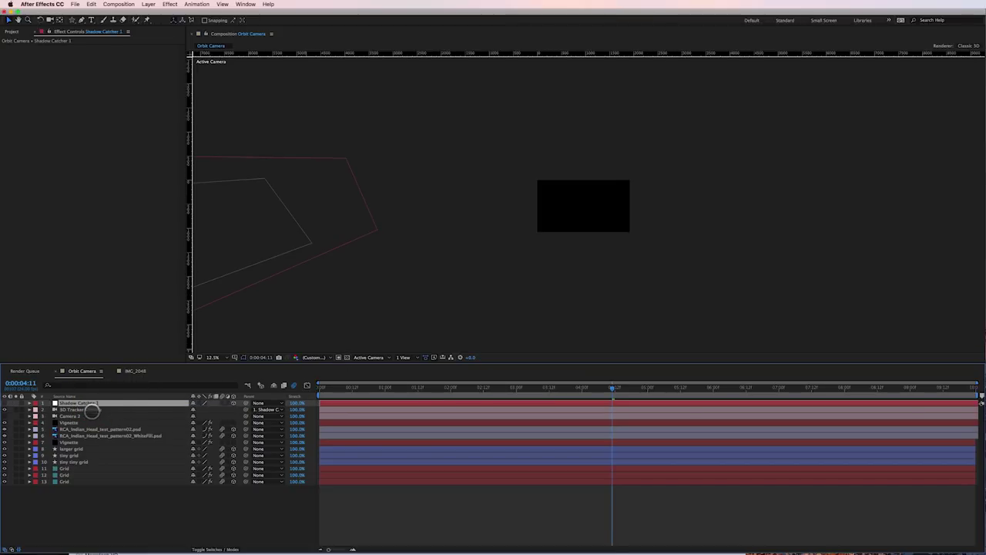
Set Shadow Catcher 1's Position to the test pattern's 960, 540, -250
click(91, 402)
key(p)
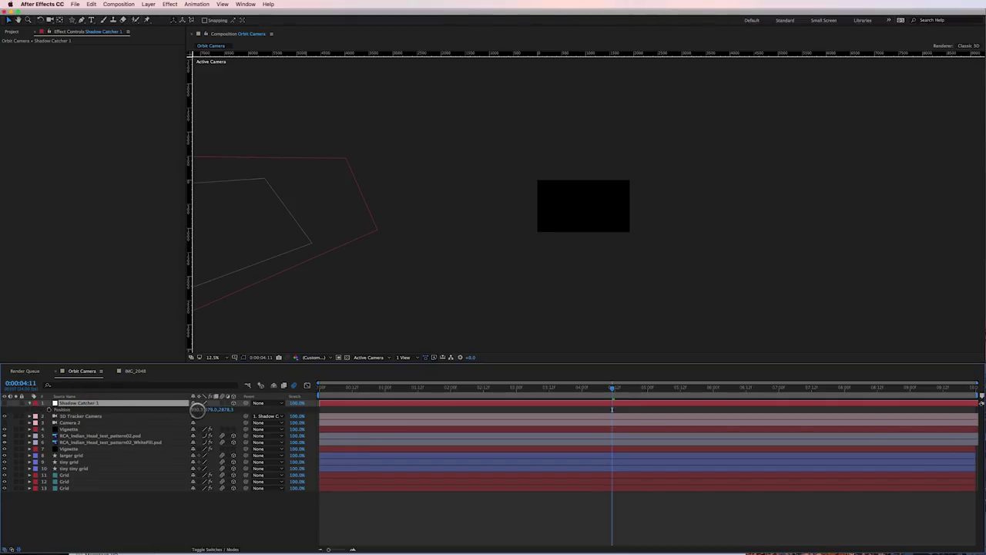
click(69, 435)
key(p)
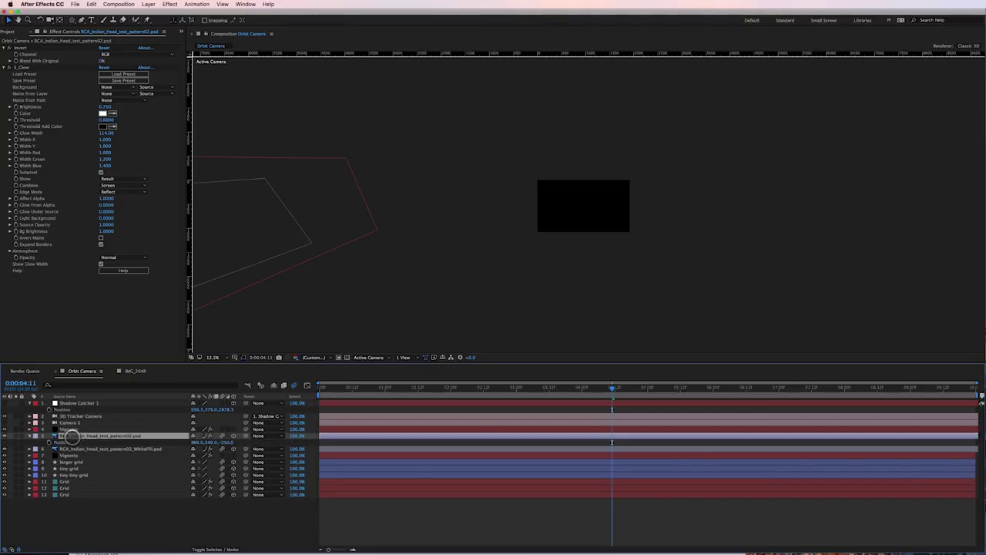
click(197, 442)
click(197, 408)
text(960)
key(Tab)
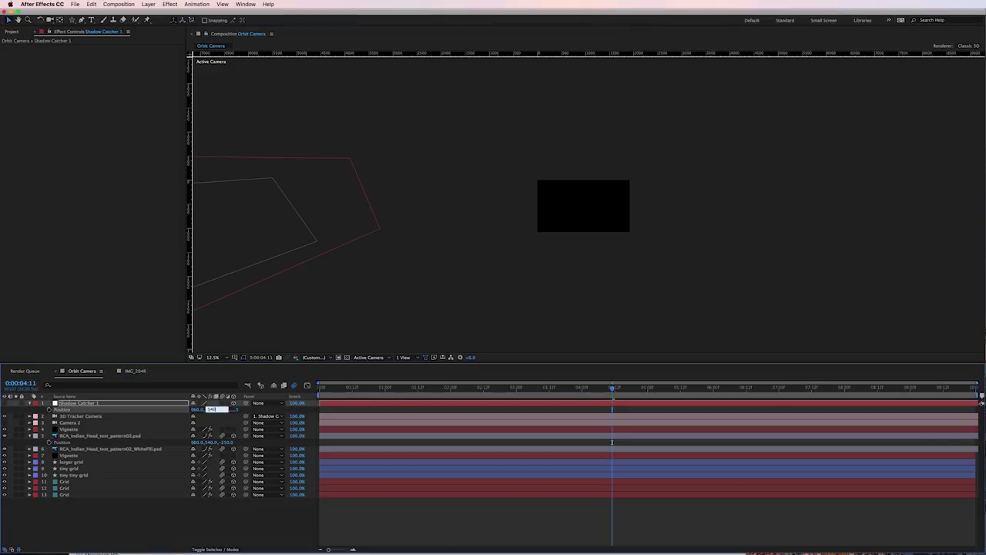
key(Tab)
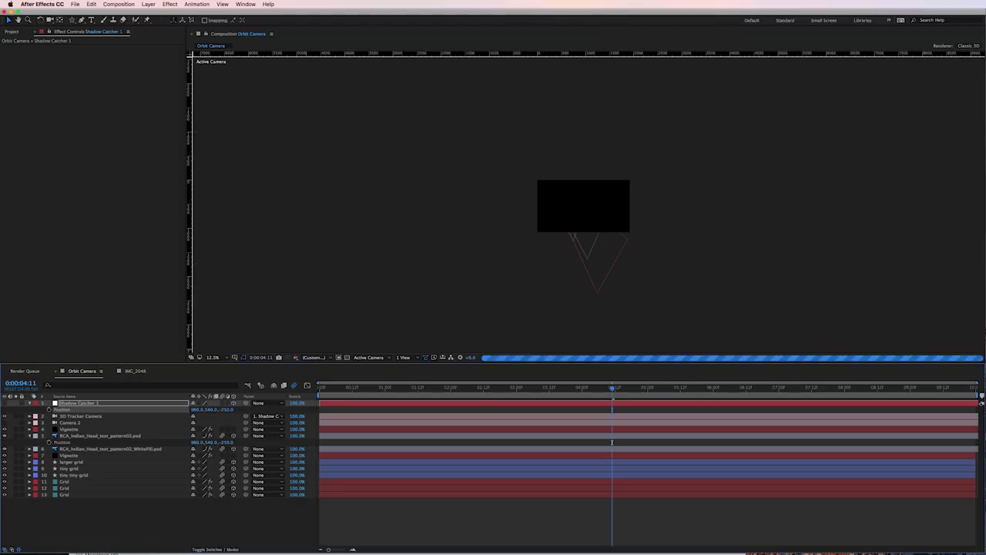
key(period)
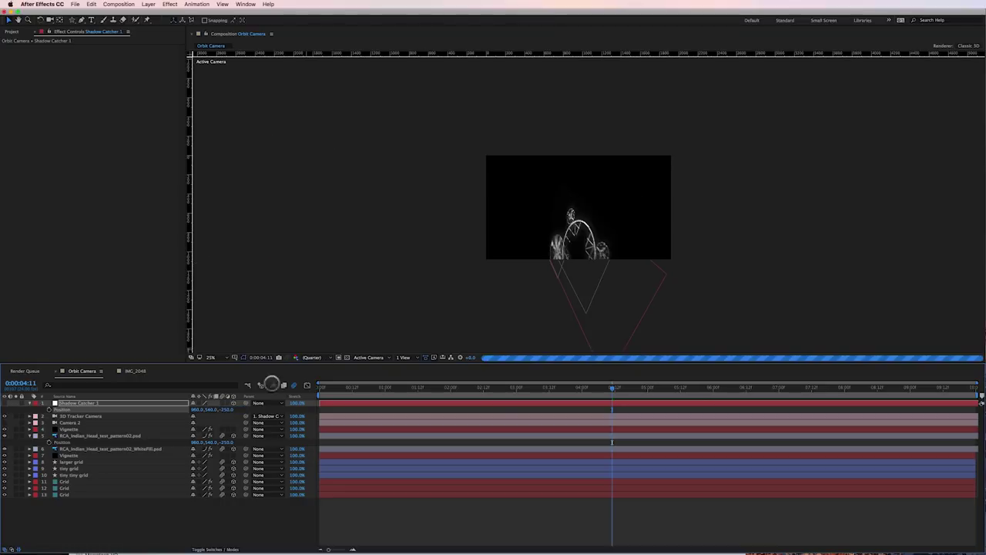
Set Shadow Catcher 1's Orientation to 0, 0, 0
click(83, 403)
key(r)
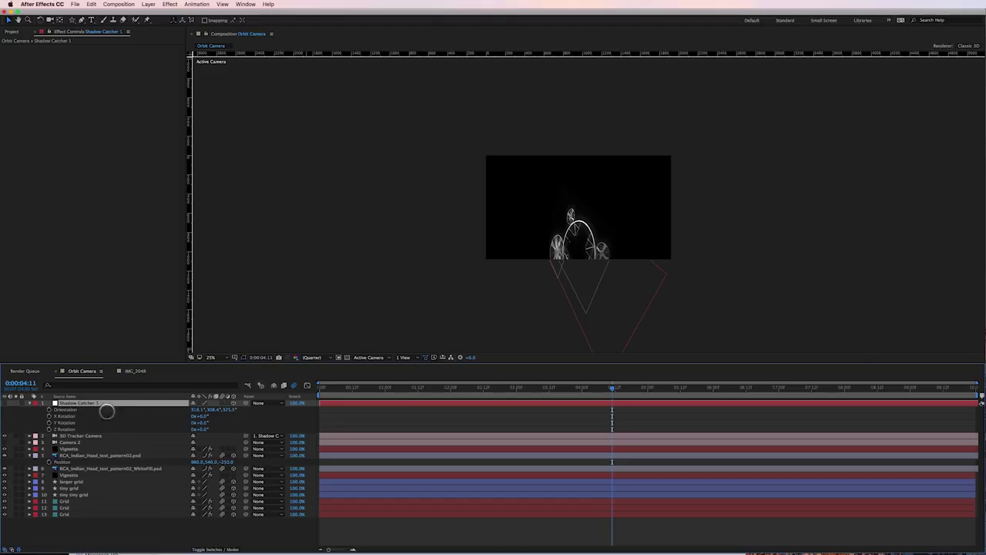
click(199, 409)
text(0)
key(Tab)
text(0)
key(Tab)
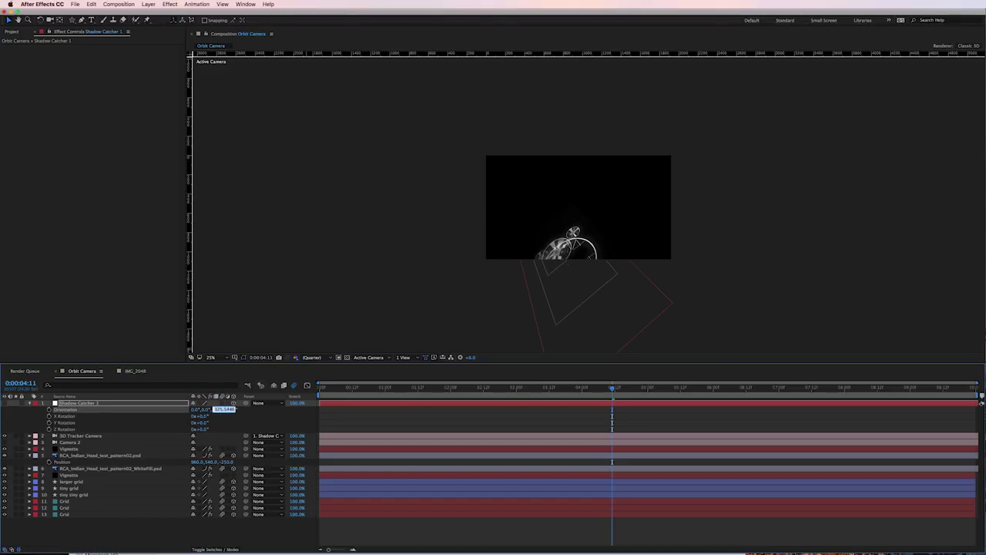
text(0)
key(Return)
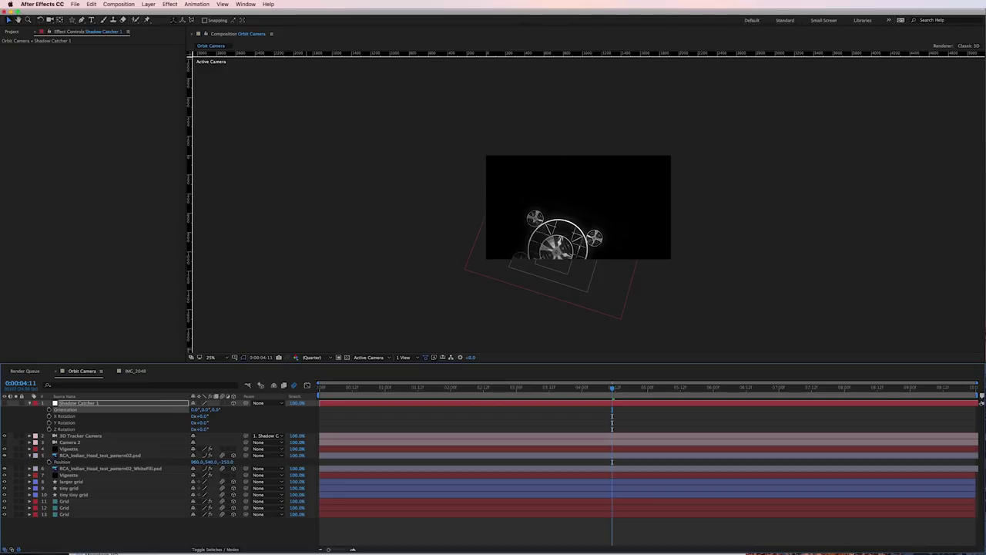
click(116, 402)
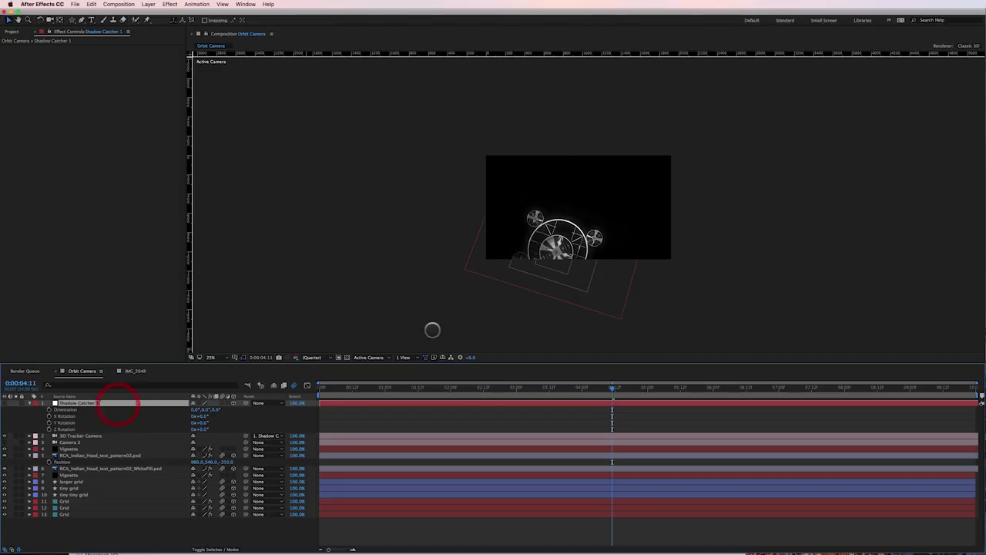
Make the shadow catcher plane visible and reposition it in the viewer
click(243, 357)
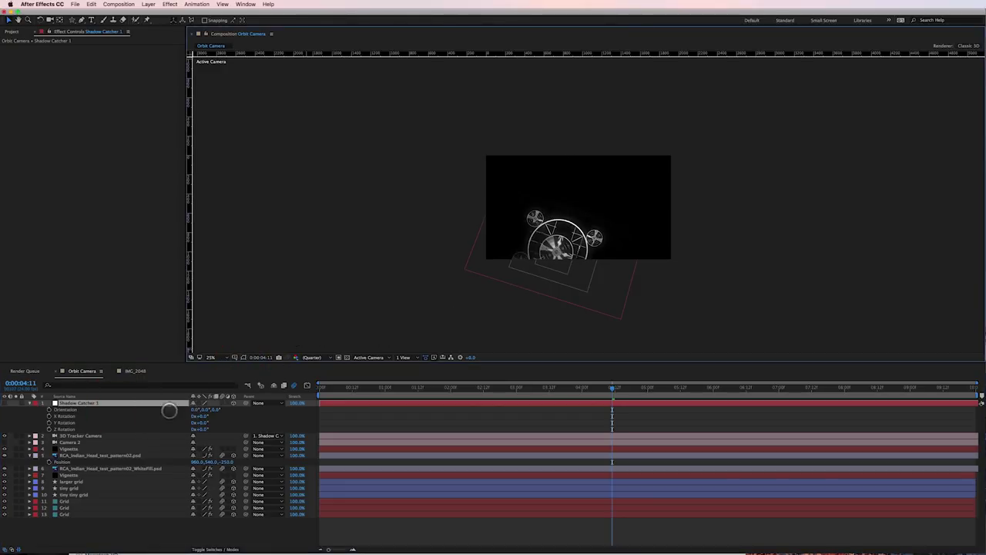
click(9, 402)
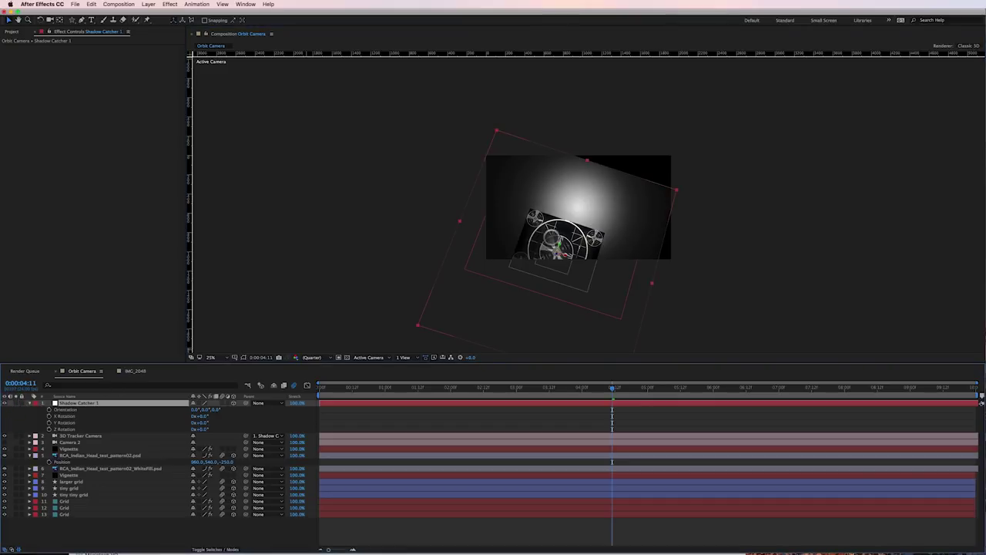
click(580, 216)
drag(580, 216, 545, 275)
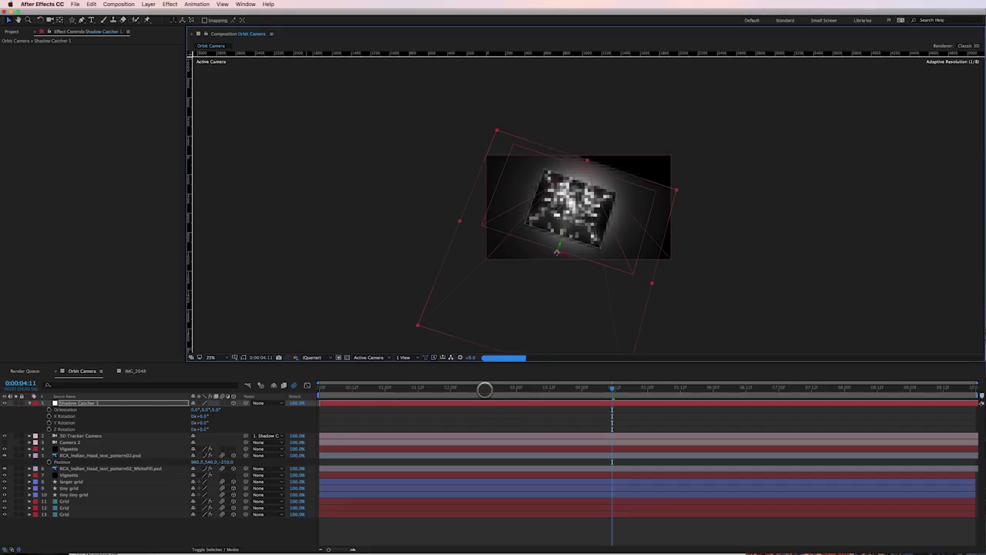
At 50% zoom, check the track at 0:00:02:08, 0:00:01:05, 0:00:04:23 and 0:00:07:13
key(period)
click(468, 386)
drag(472, 387, 399, 390)
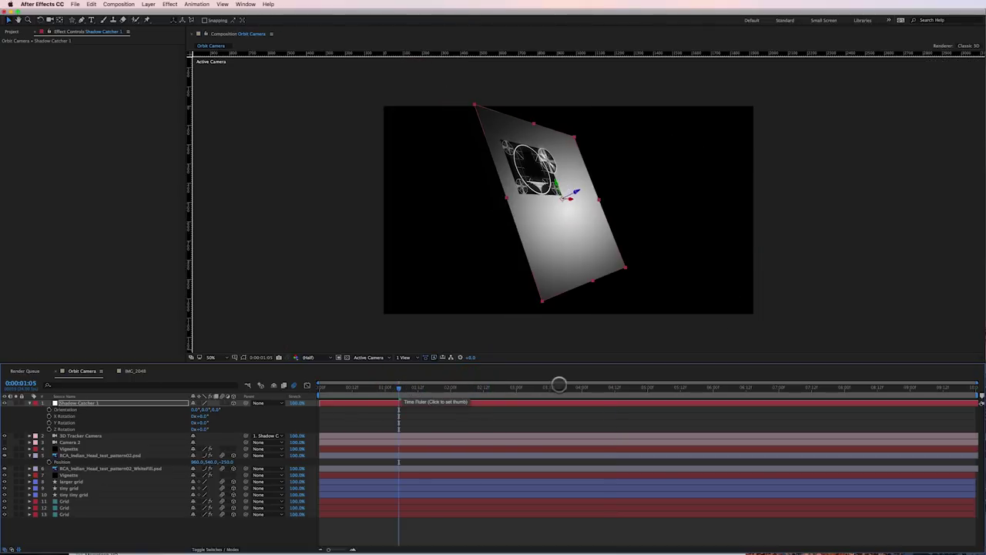
click(646, 387)
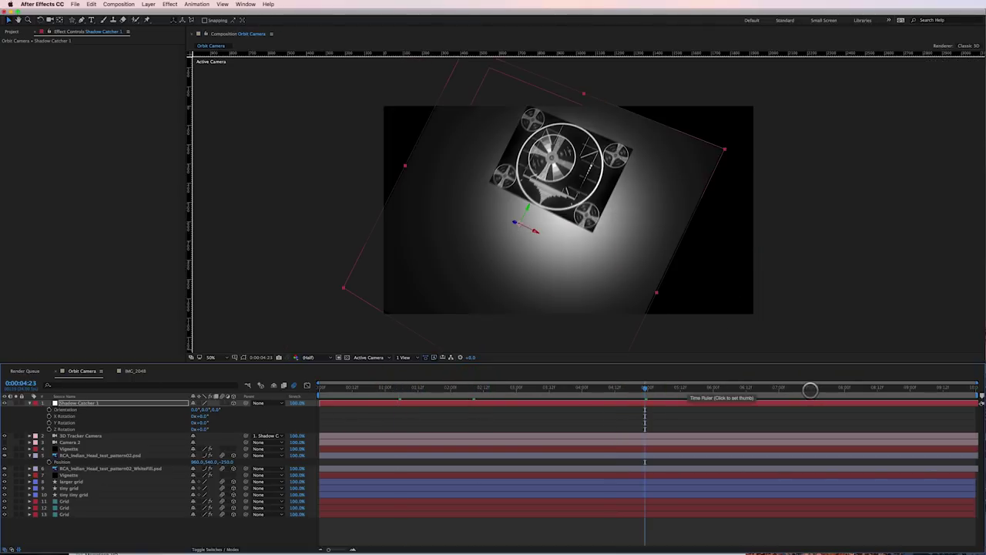
click(813, 388)
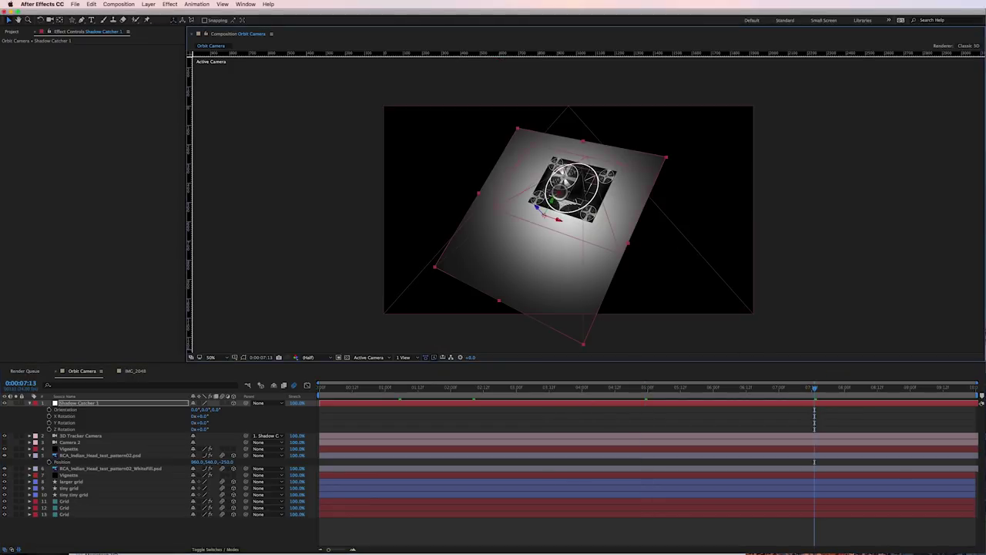
drag(561, 192, 598, 174)
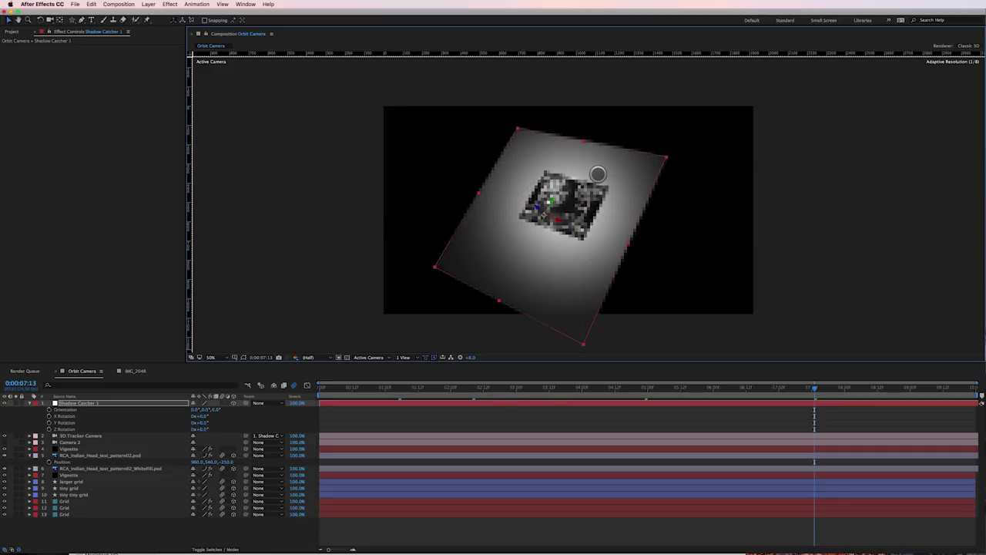
Adjust Shadow Catcher 1's Position values, setting Z to 500
key(period)
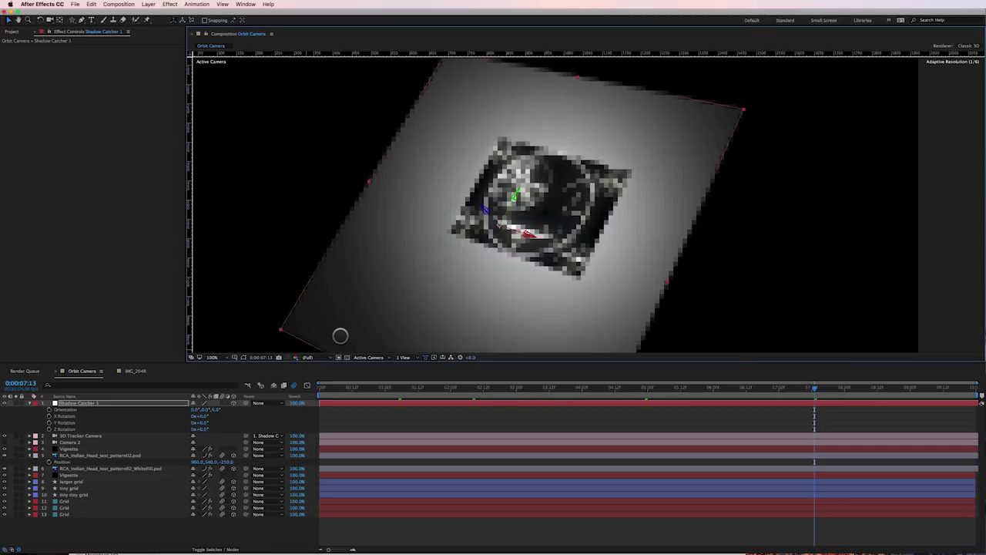
key(p)
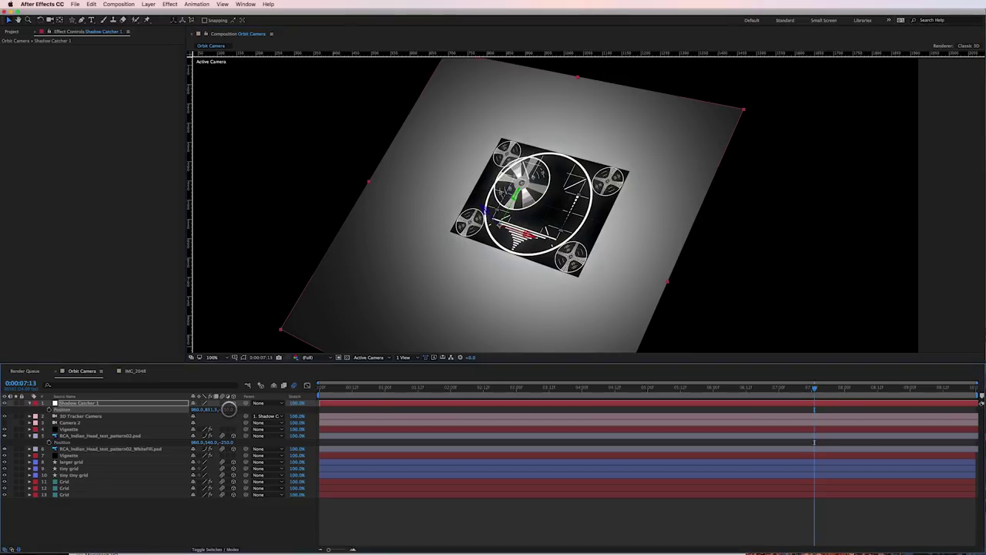
drag(228, 409, 246, 409)
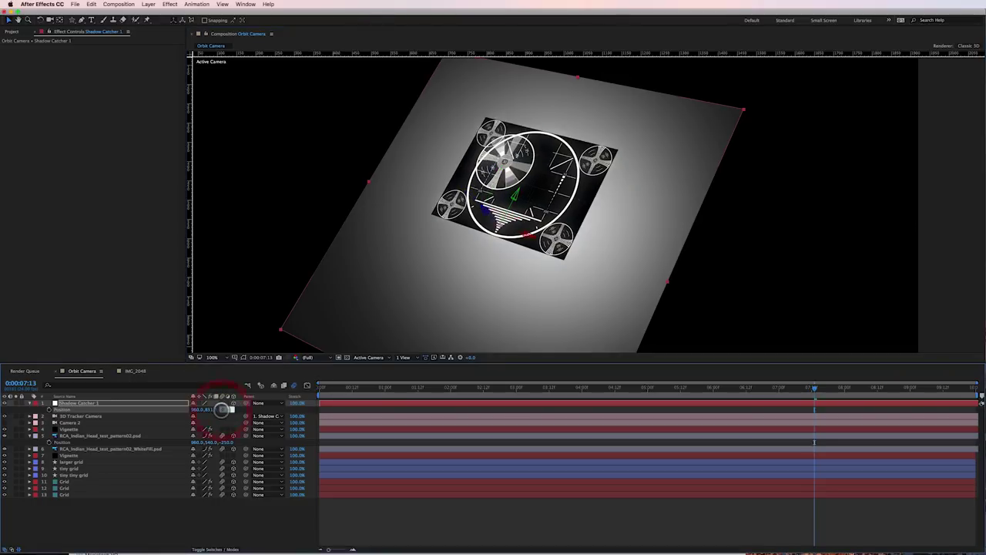
key(Return)
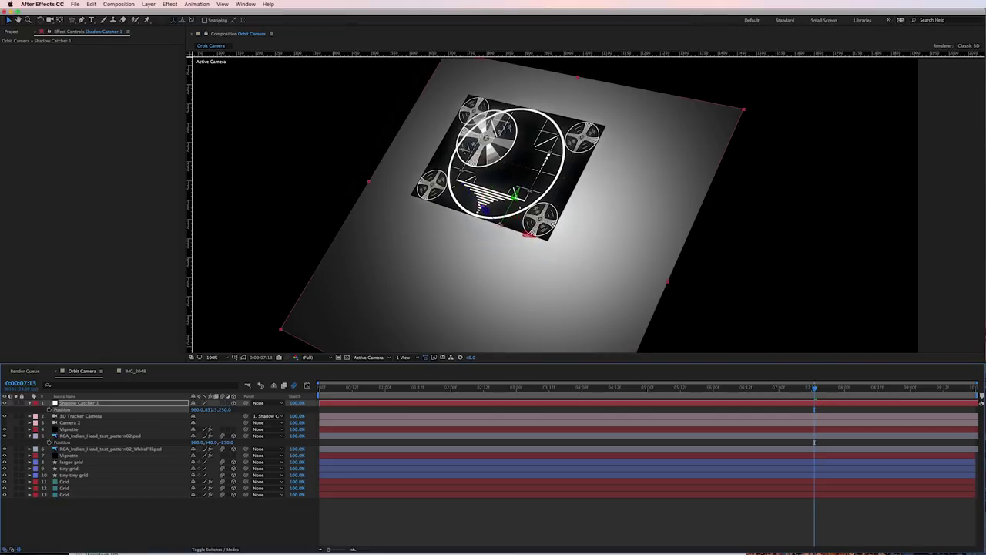
click(223, 409)
key(Return)
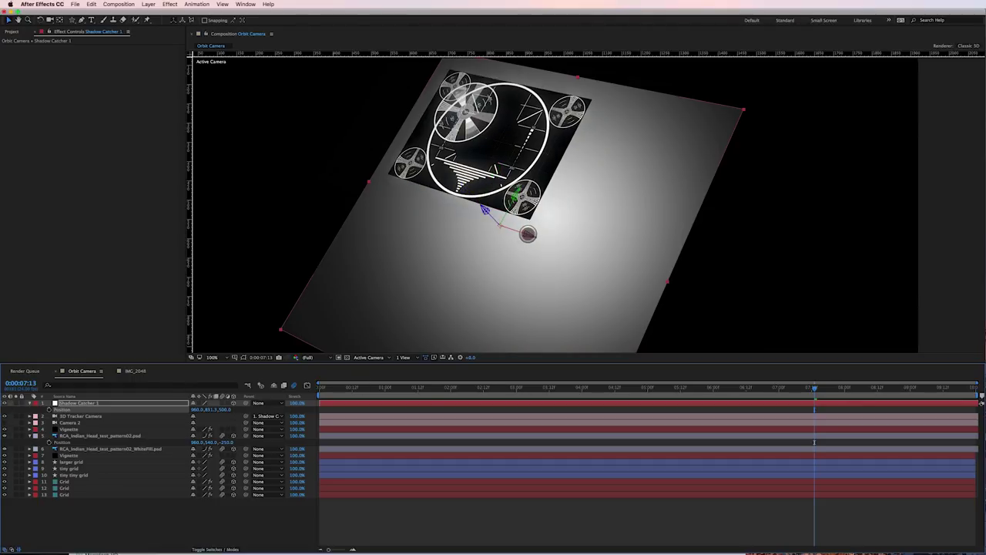
Centre the test pattern on the plane at 50% zoom, then hide the shadow catcher plane
key(comma)
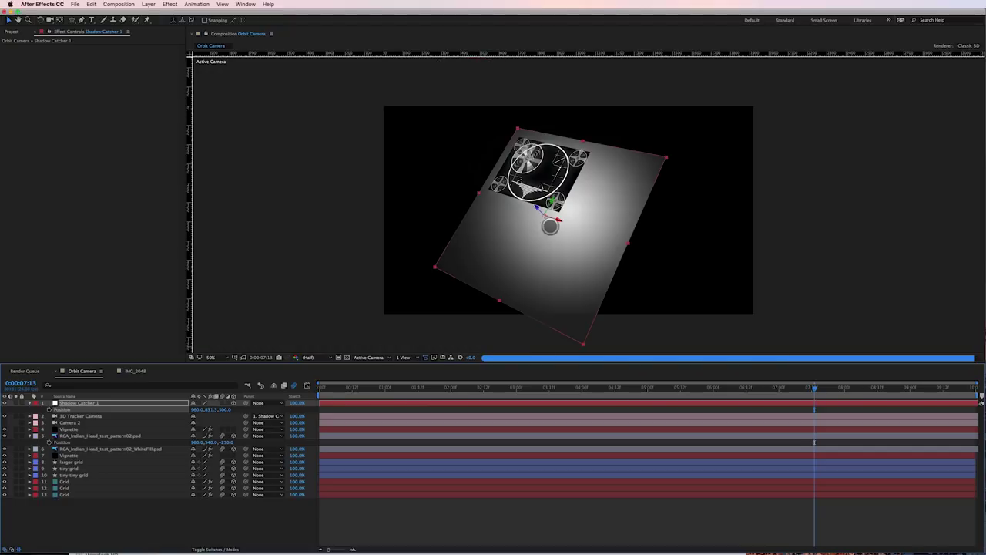
mouse_move(527, 212)
mouse_down()
mouse_move(519, 205)
mouse_move(552, 202)
mouse_move(544, 213)
mouse_up()
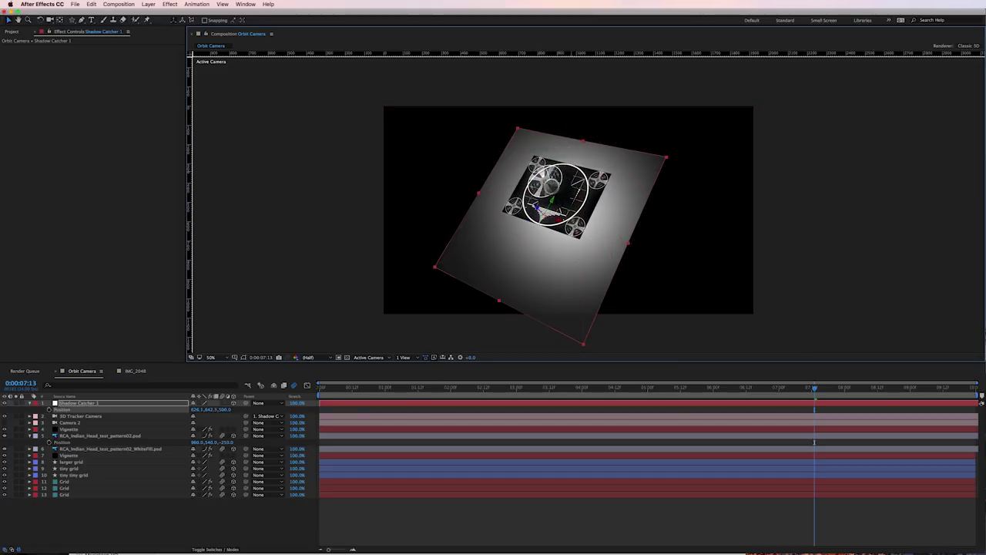
click(5, 403)
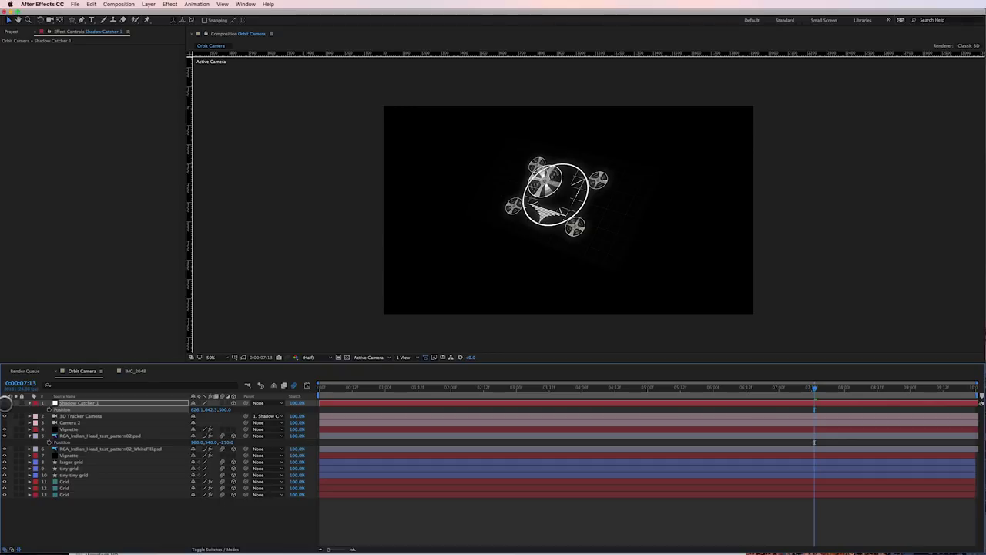
Play a preview of the Orbit Camera comp to watch the test pattern follow the tracked camera
key(space)
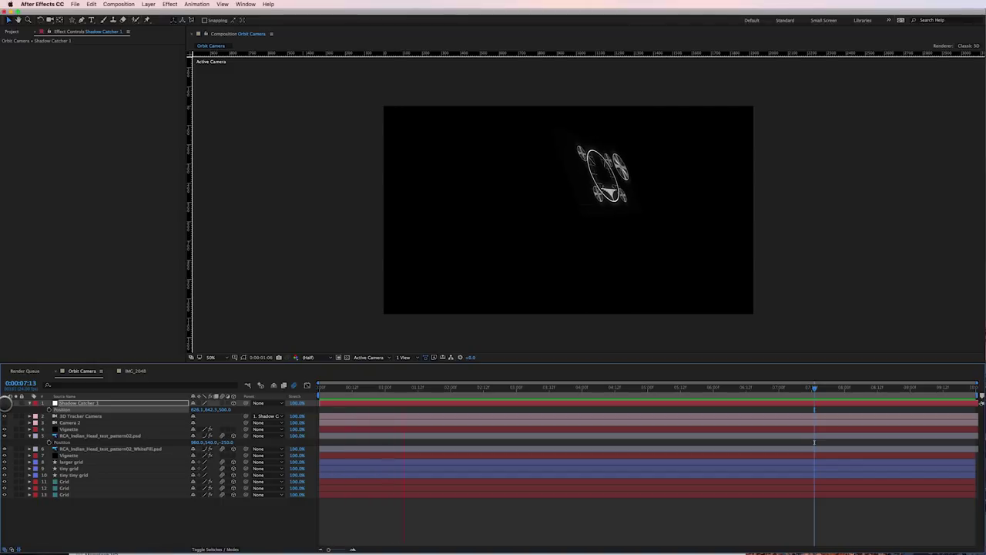